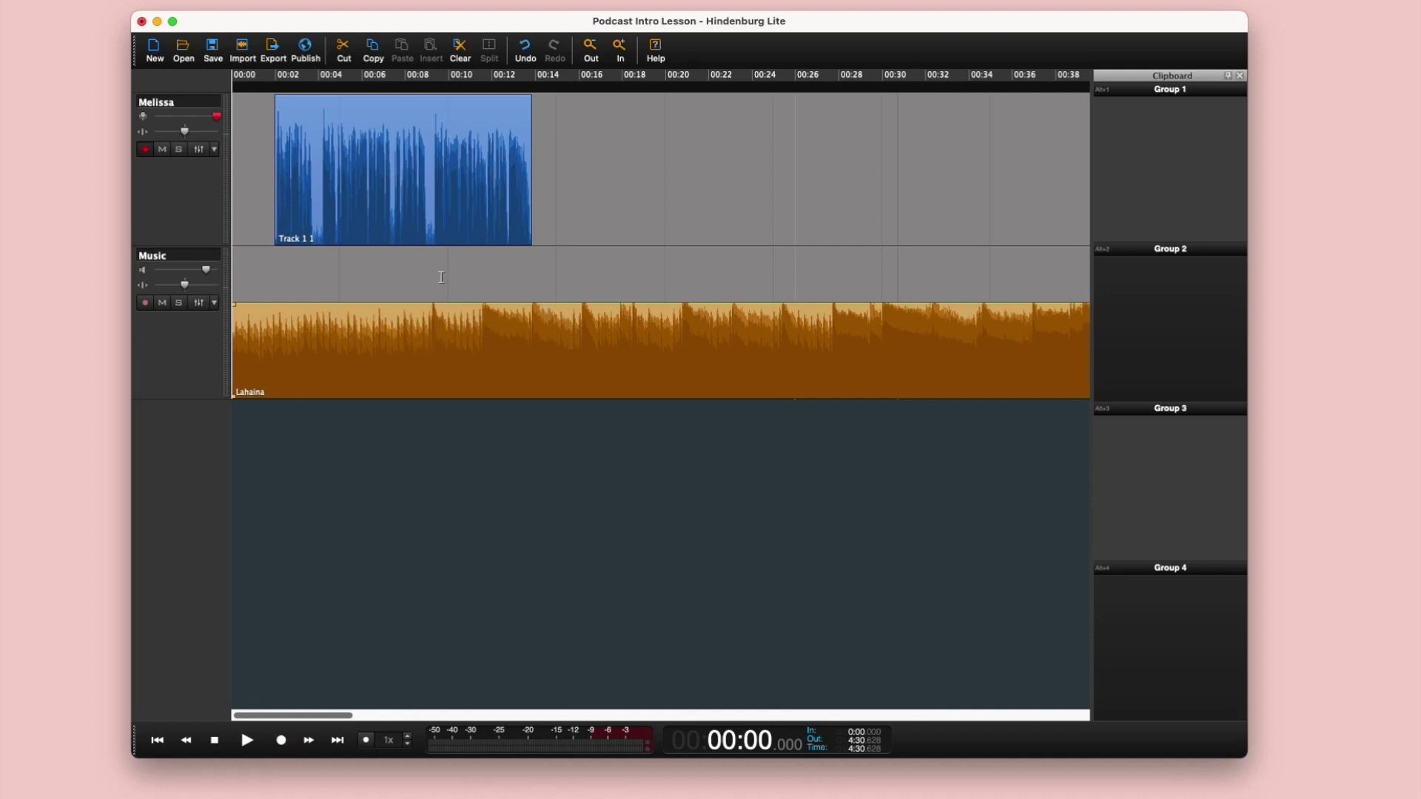
# Step: Test raising and lowering the Lahaina music volume on the Music track
pyautogui.moveTo(450, 302)
pyautogui.mouseDown()
pyautogui.moveTo(447, 279)
pyautogui.moveTo(447, 326)
pyautogui.moveTo(457, 298)
pyautogui.mouseUp()
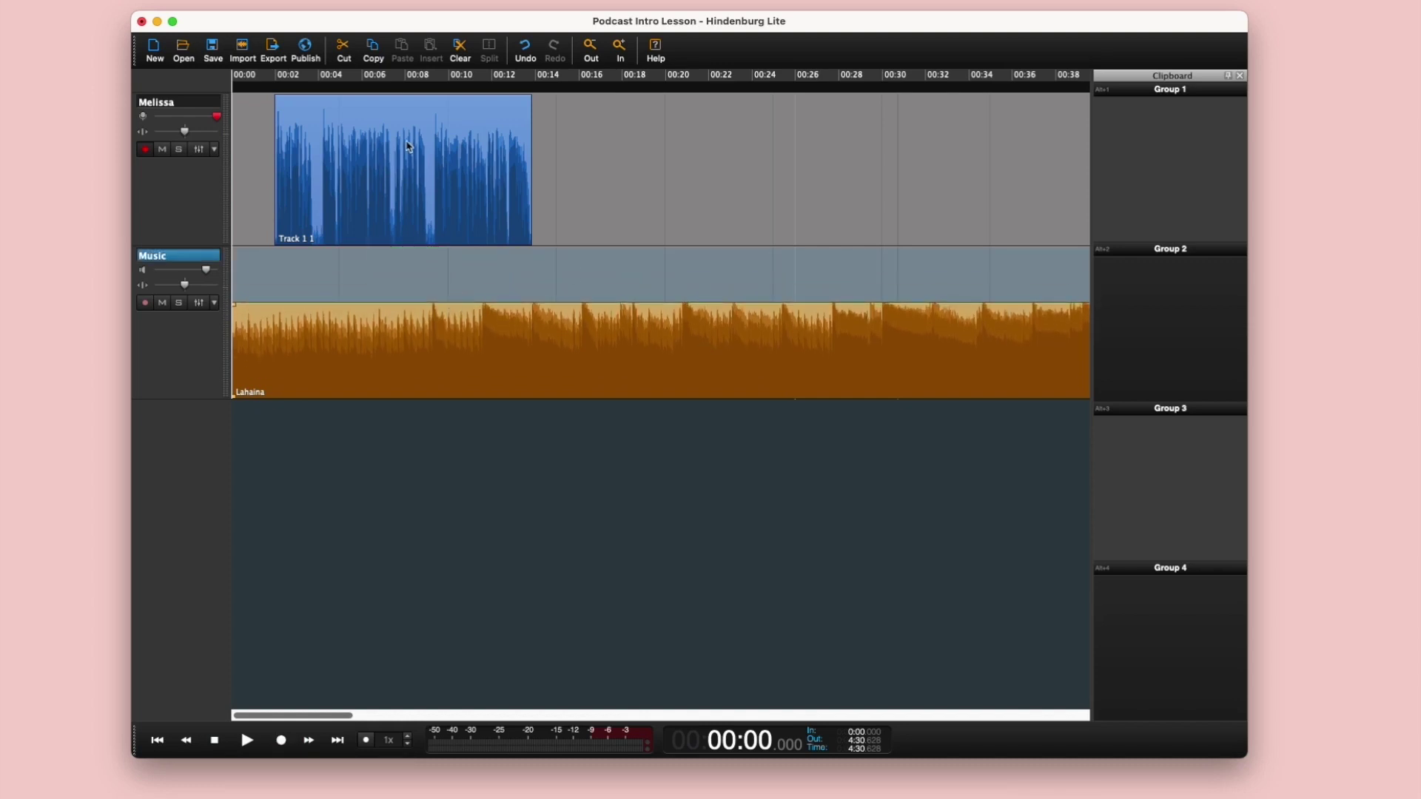
# Step: Move the Melissa voice clip to start about 2.5 seconds in, preview it, and zoom in
pyautogui.click(470, 164)
pyautogui.moveTo(469, 164); pyautogui.dragTo(401, 157)
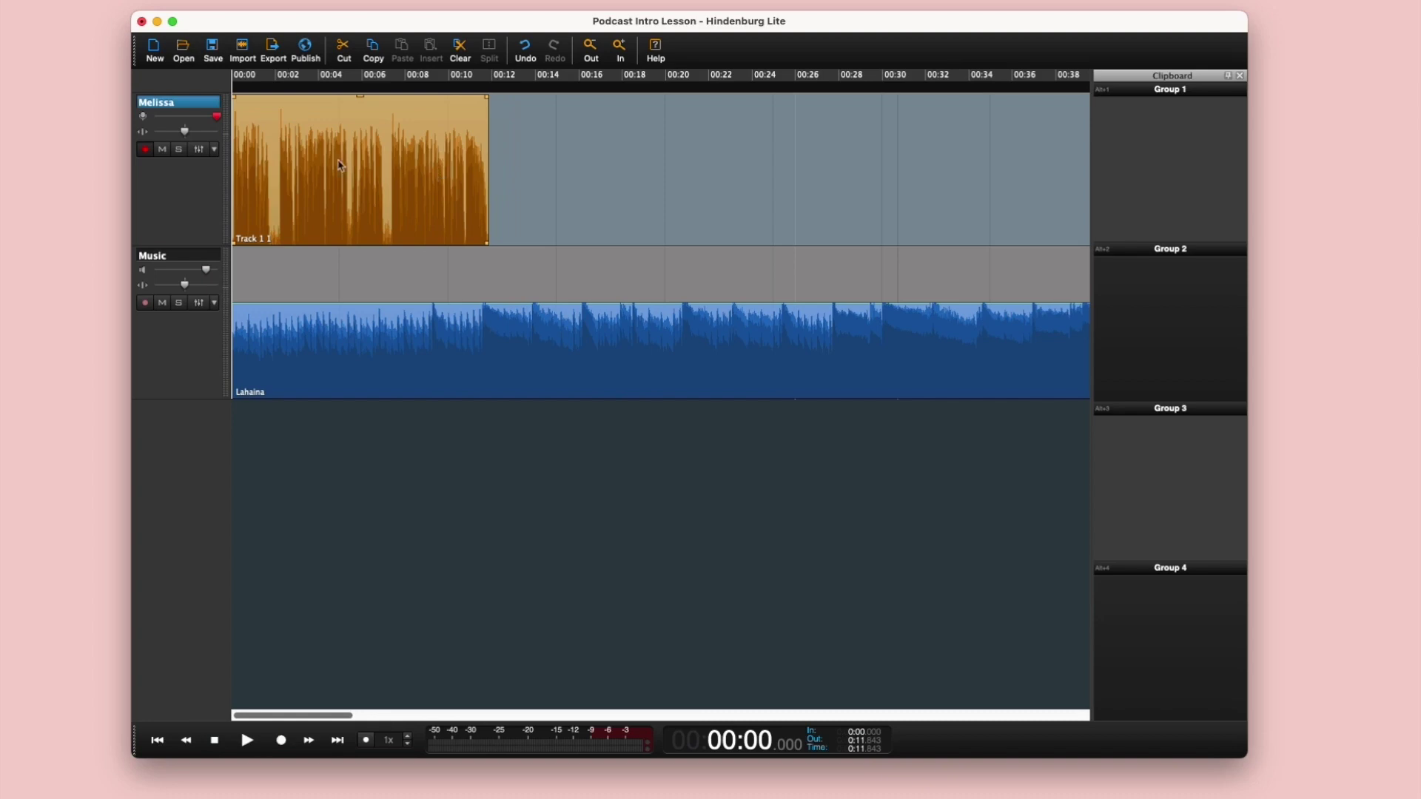
pyautogui.moveTo(267, 197); pyautogui.dragTo(318, 204)
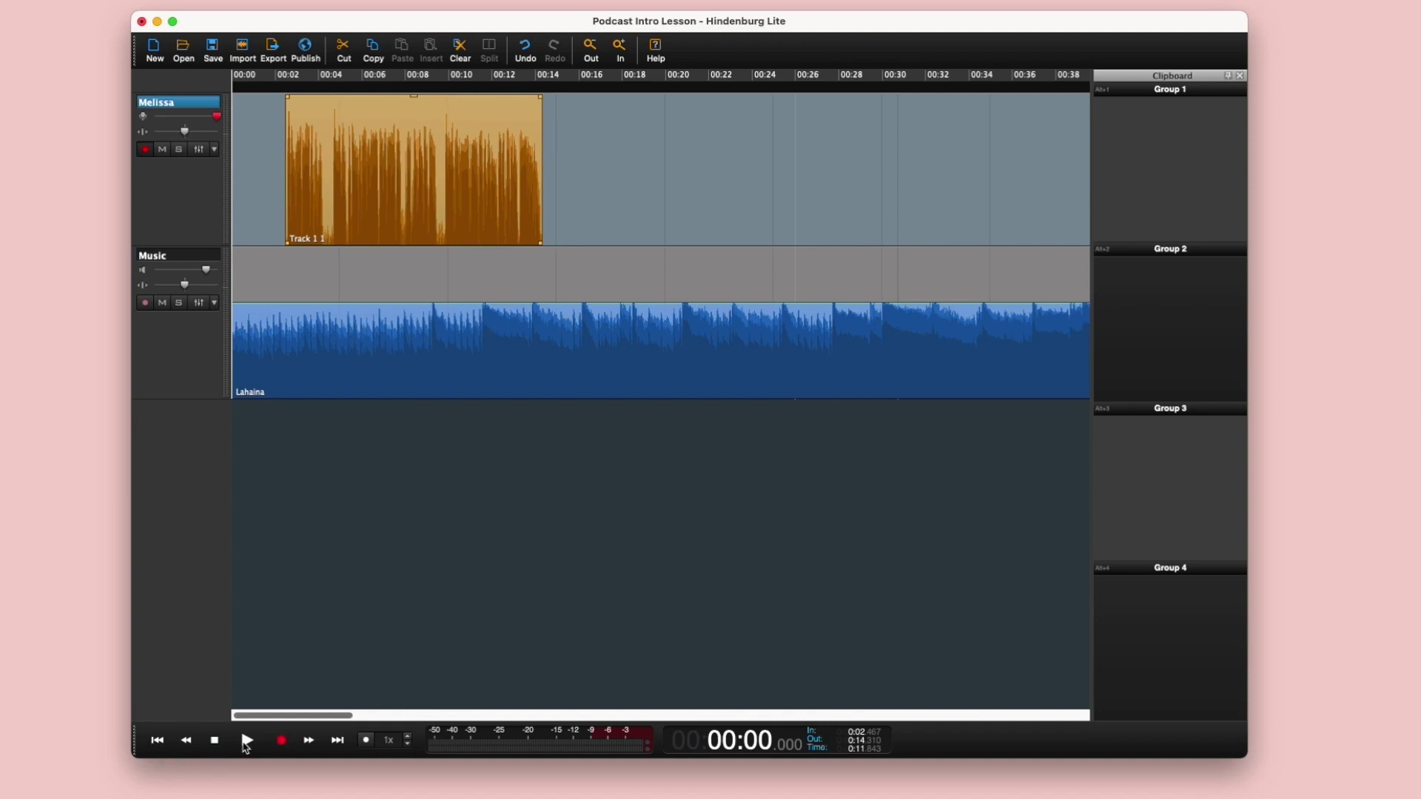
pyautogui.click(247, 743)
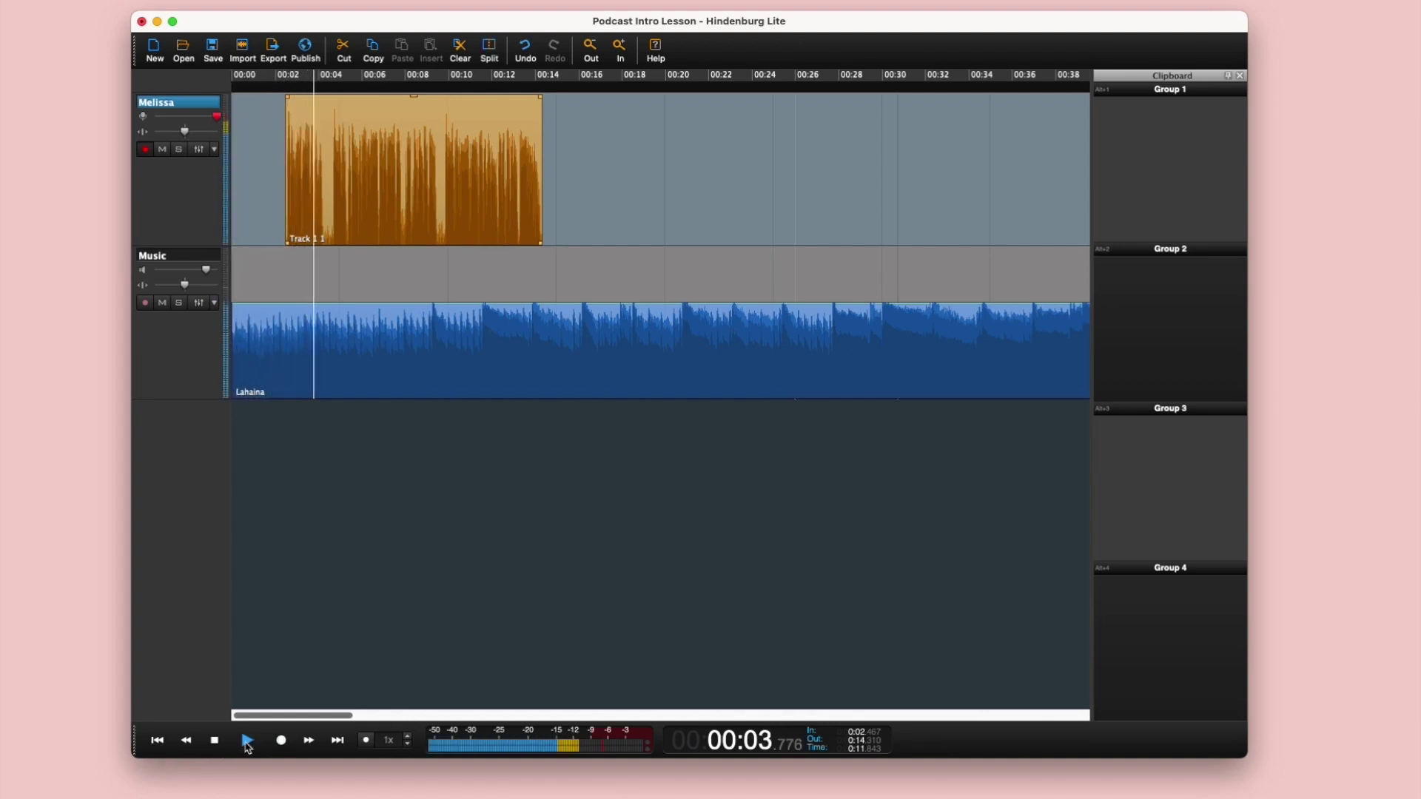
pyautogui.click(215, 743)
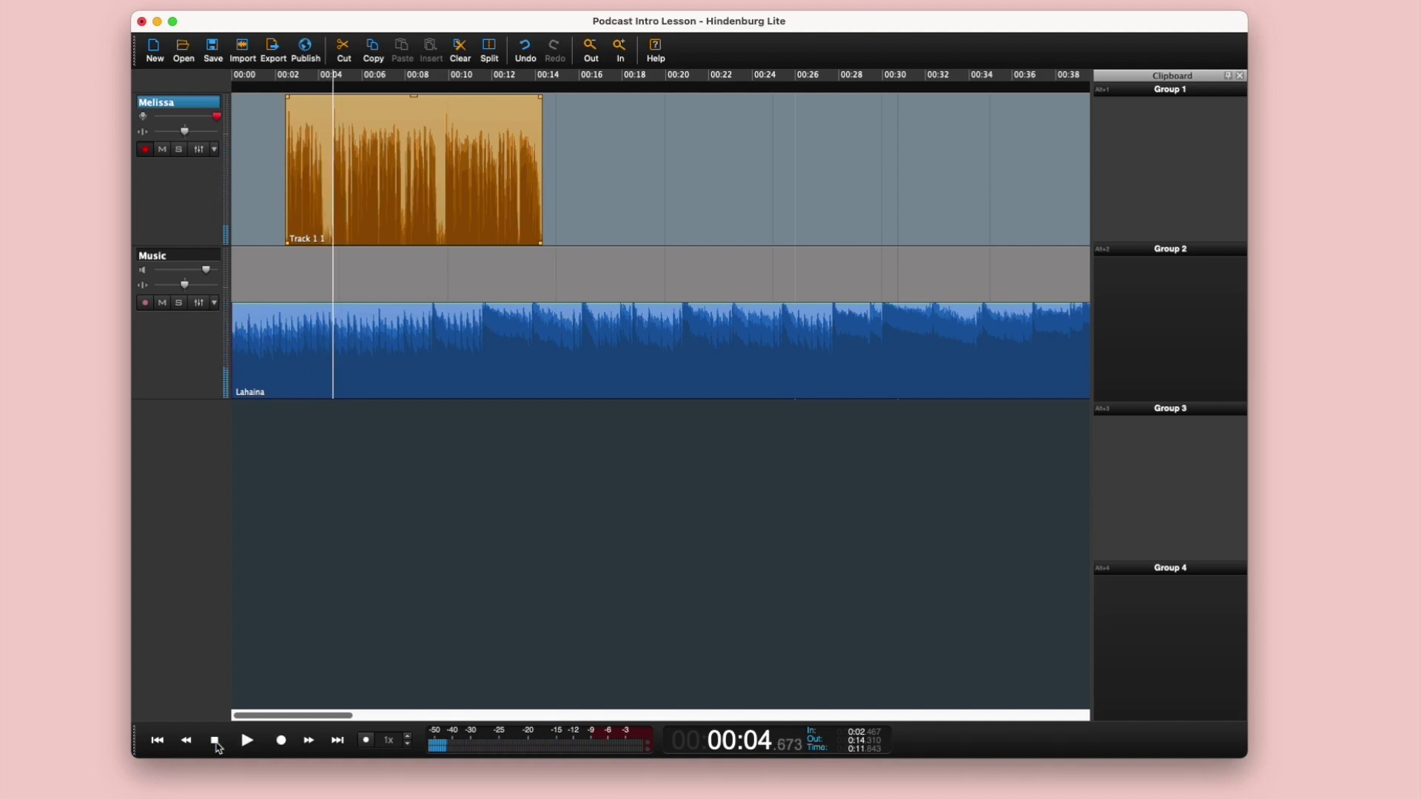
pyautogui.press('super+r')
pyautogui.press('super+equal')
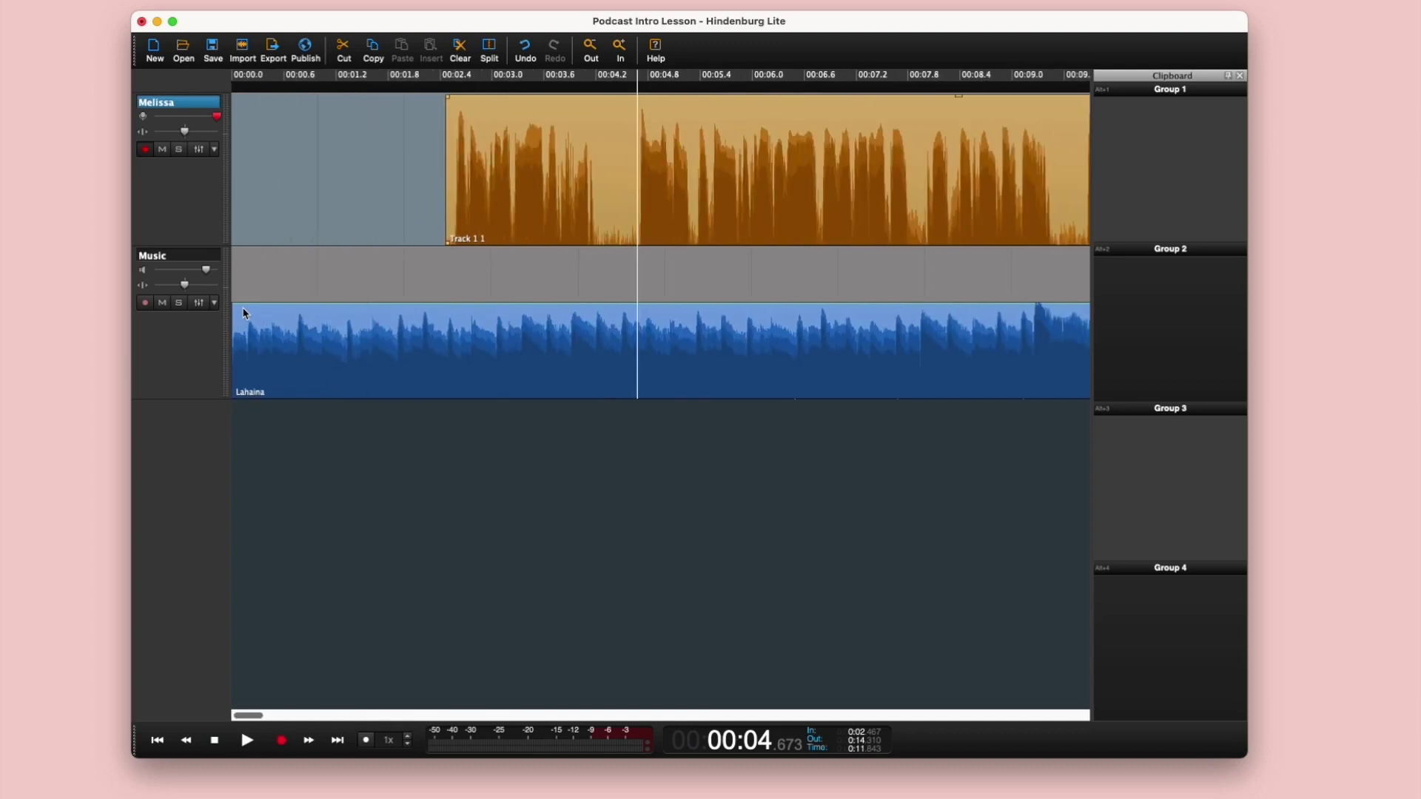
# Step: Give the Lahaina music clip a brief fade-in at its start, then zoom back out
pyautogui.click(243, 312)
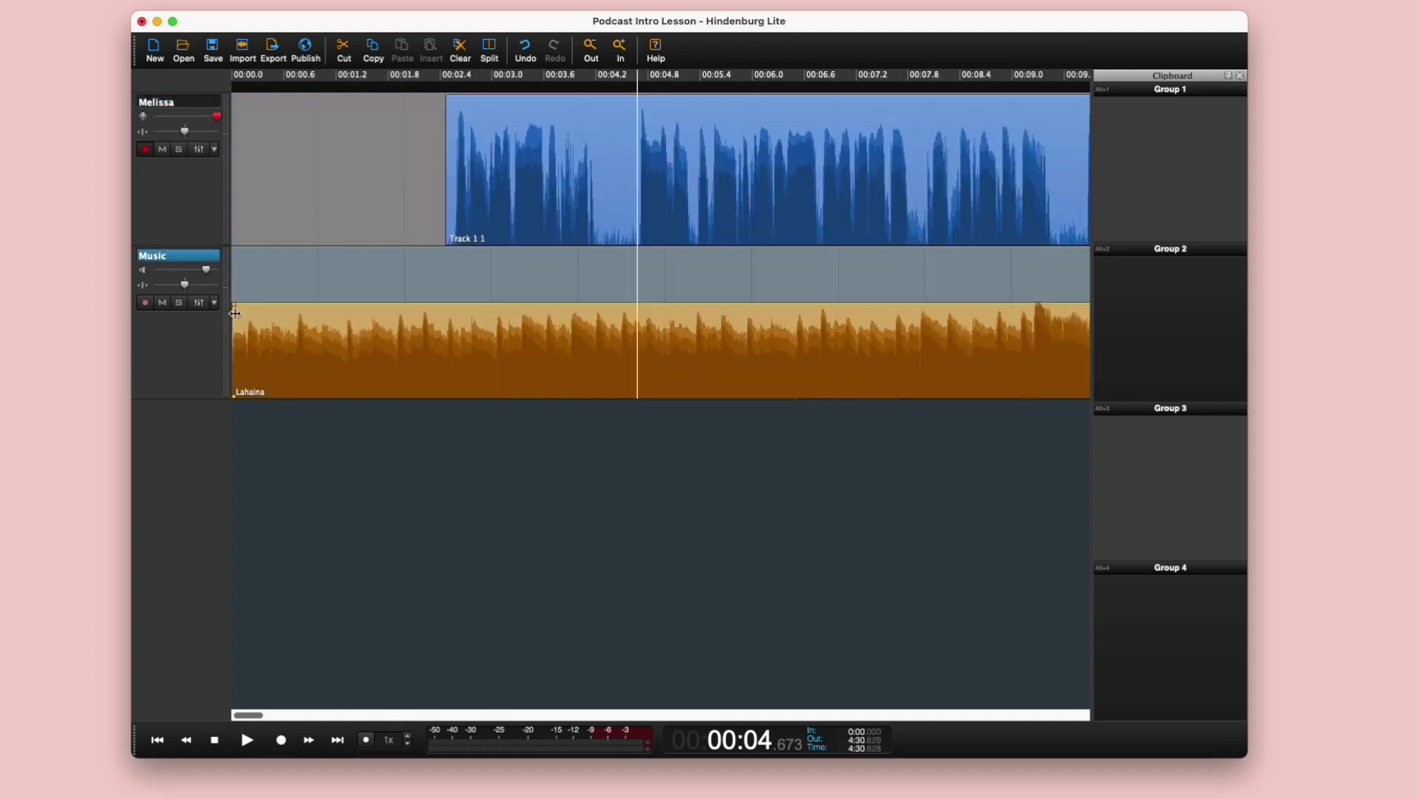
pyautogui.moveTo(237, 309); pyautogui.dragTo(343, 303)
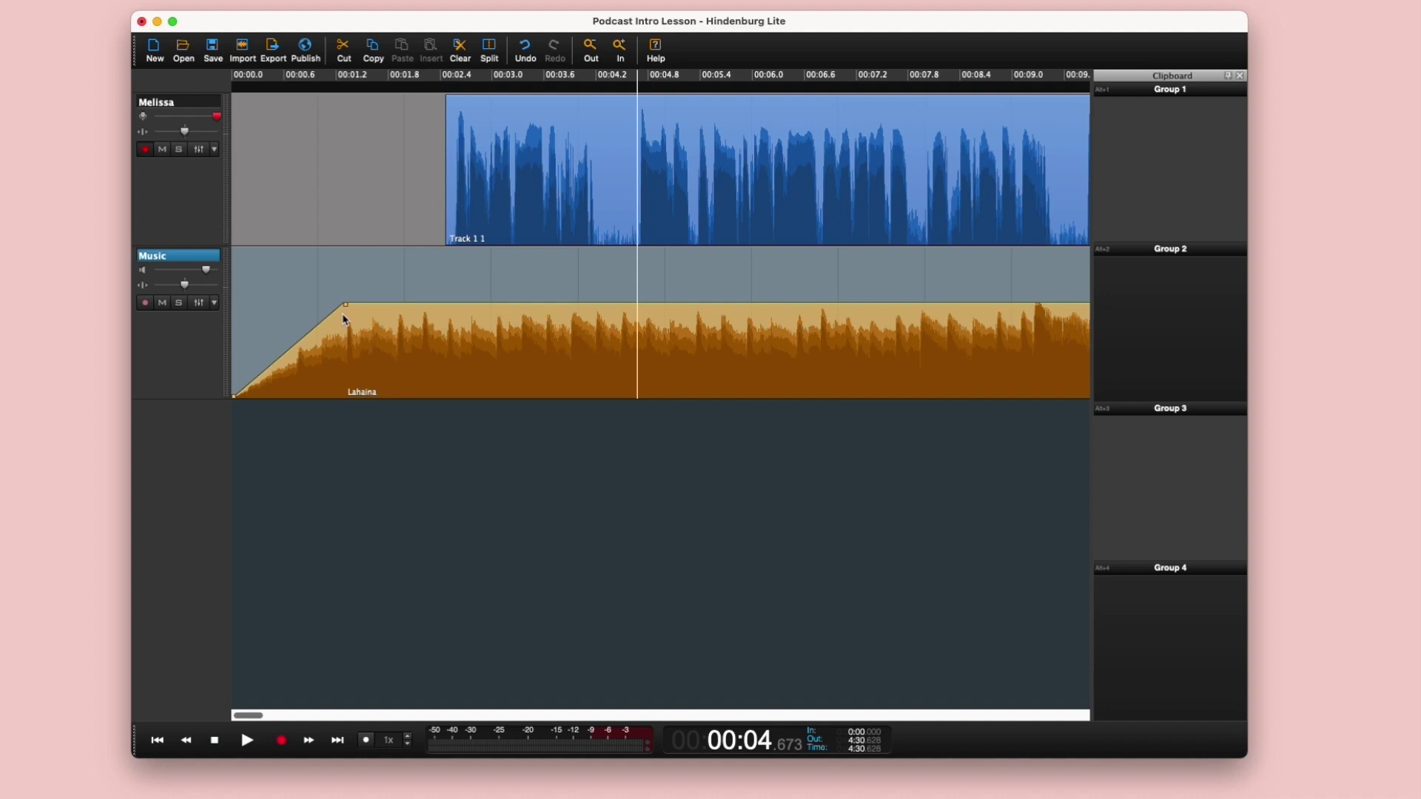
pyautogui.moveTo(345, 305); pyautogui.dragTo(200, 307)
pyautogui.click(224, 740)
pyautogui.press('super+minus')
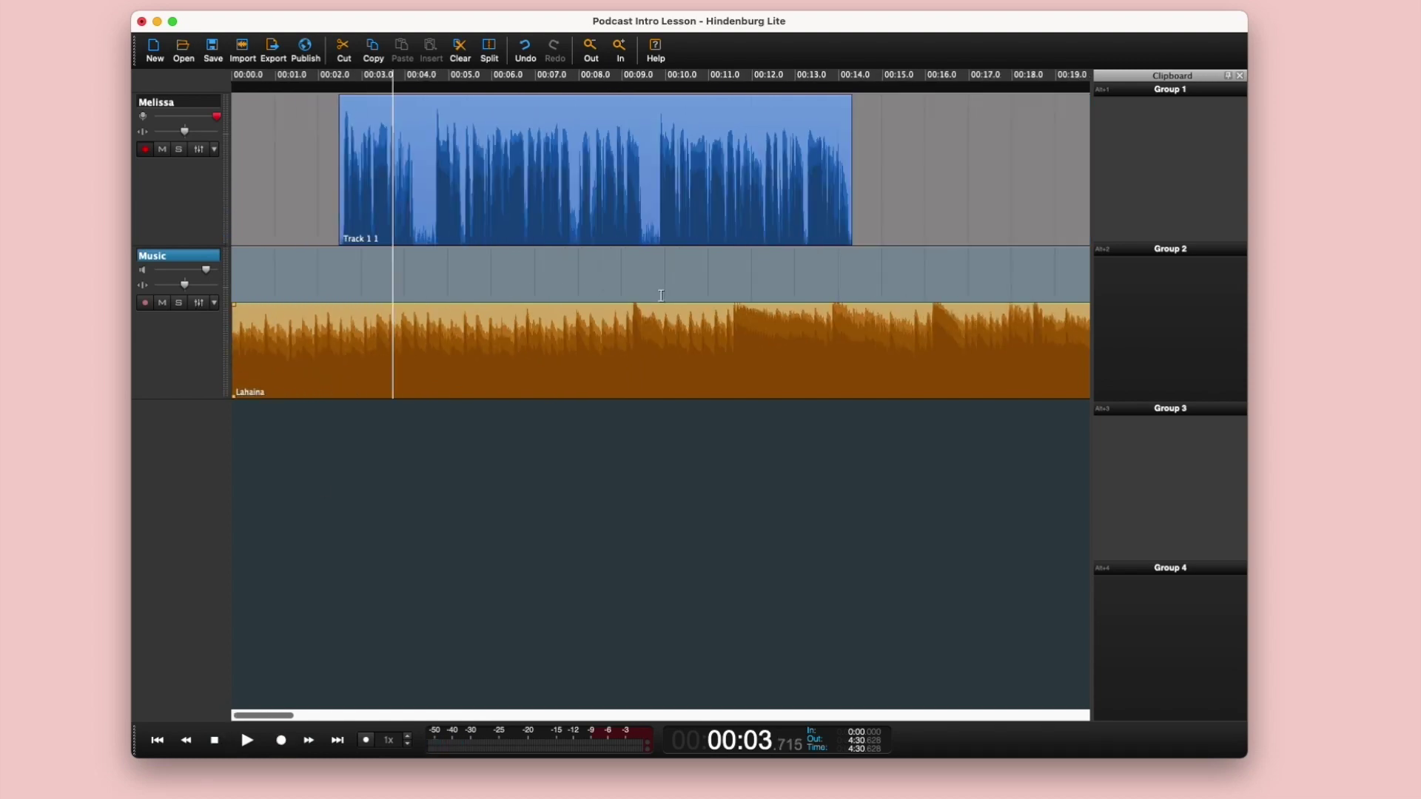
# Step: Split the Lahaina music at about 00:20.8 and delete the part after the split
pyautogui.hscroll(5, 629, 307)
pyautogui.hscroll(3, 607, 315)
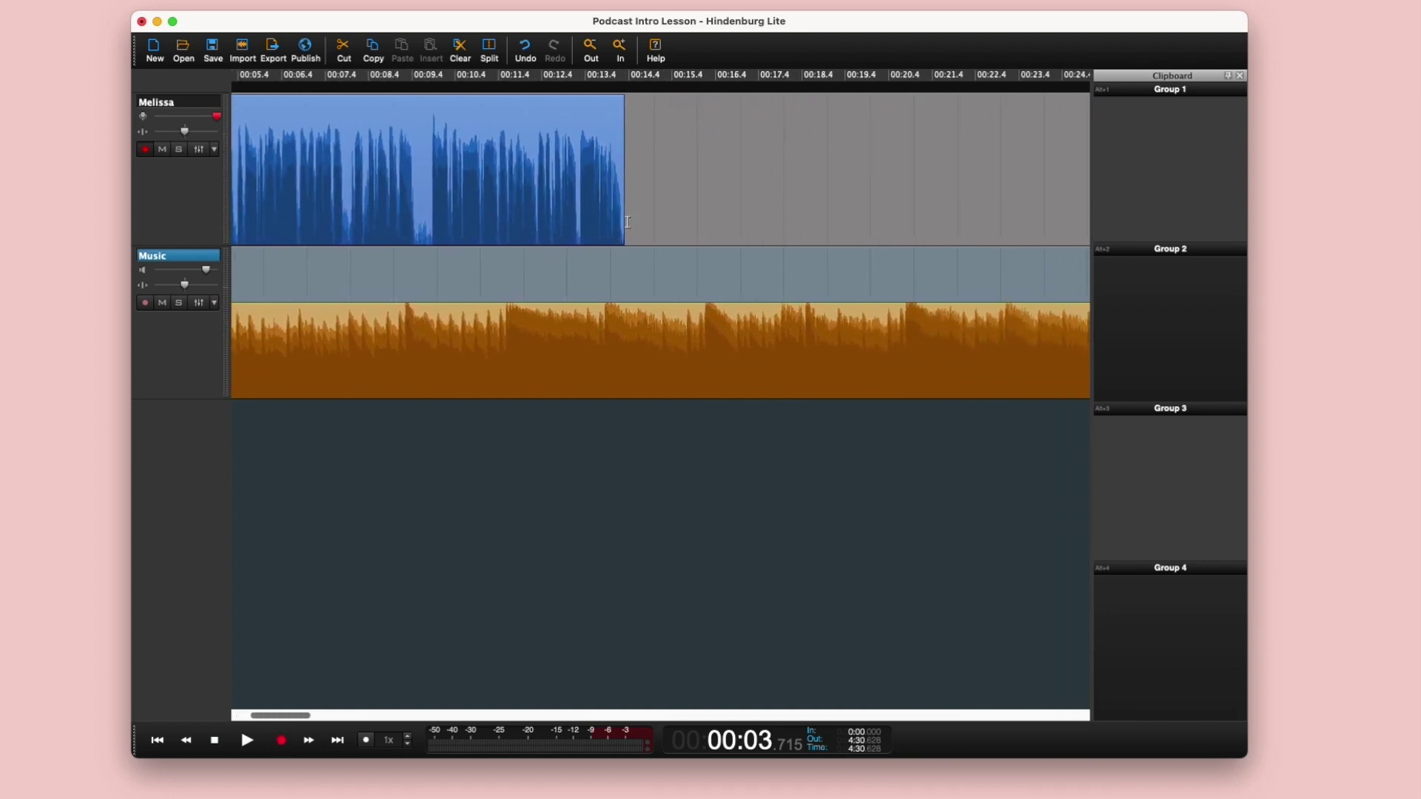
pyautogui.click(907, 278)
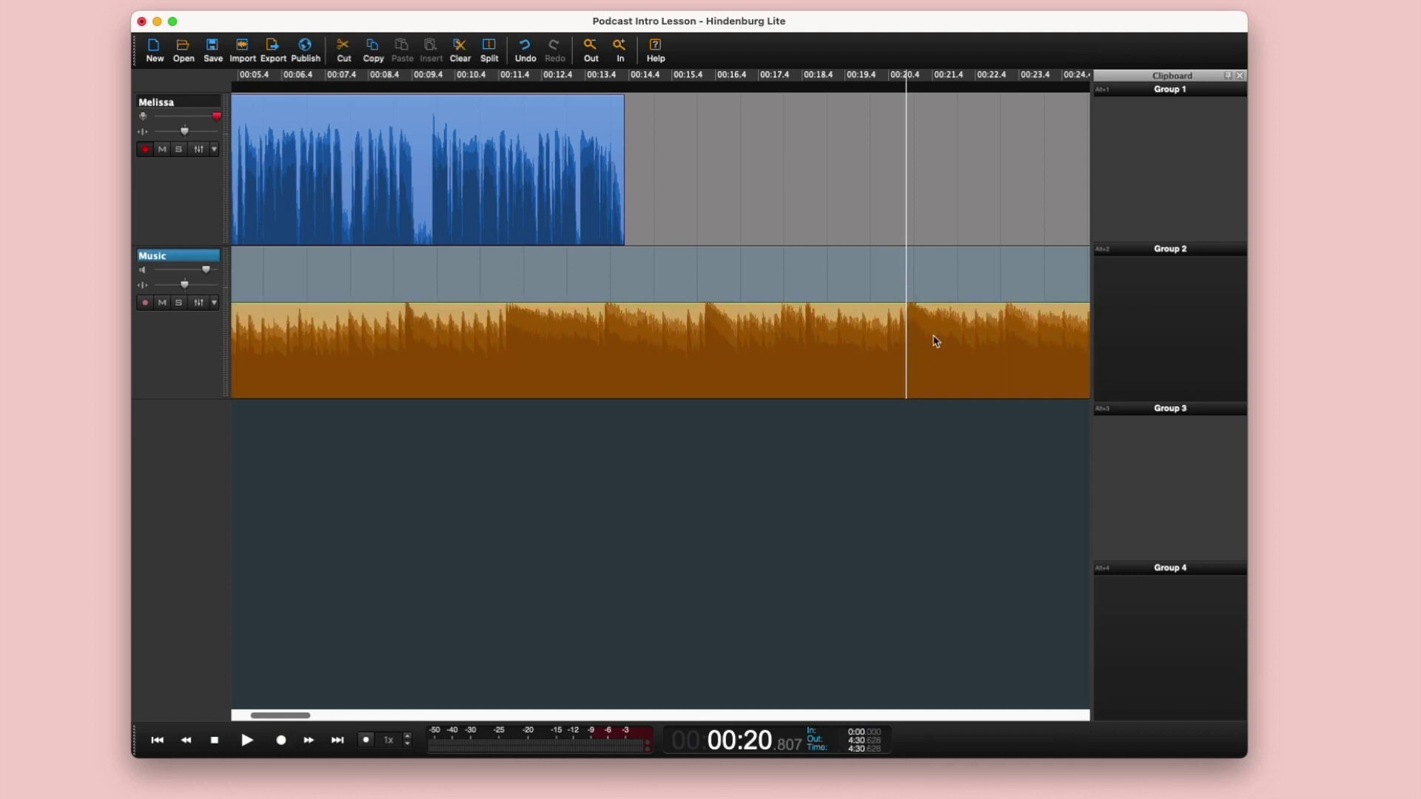
pyautogui.press('super+b')
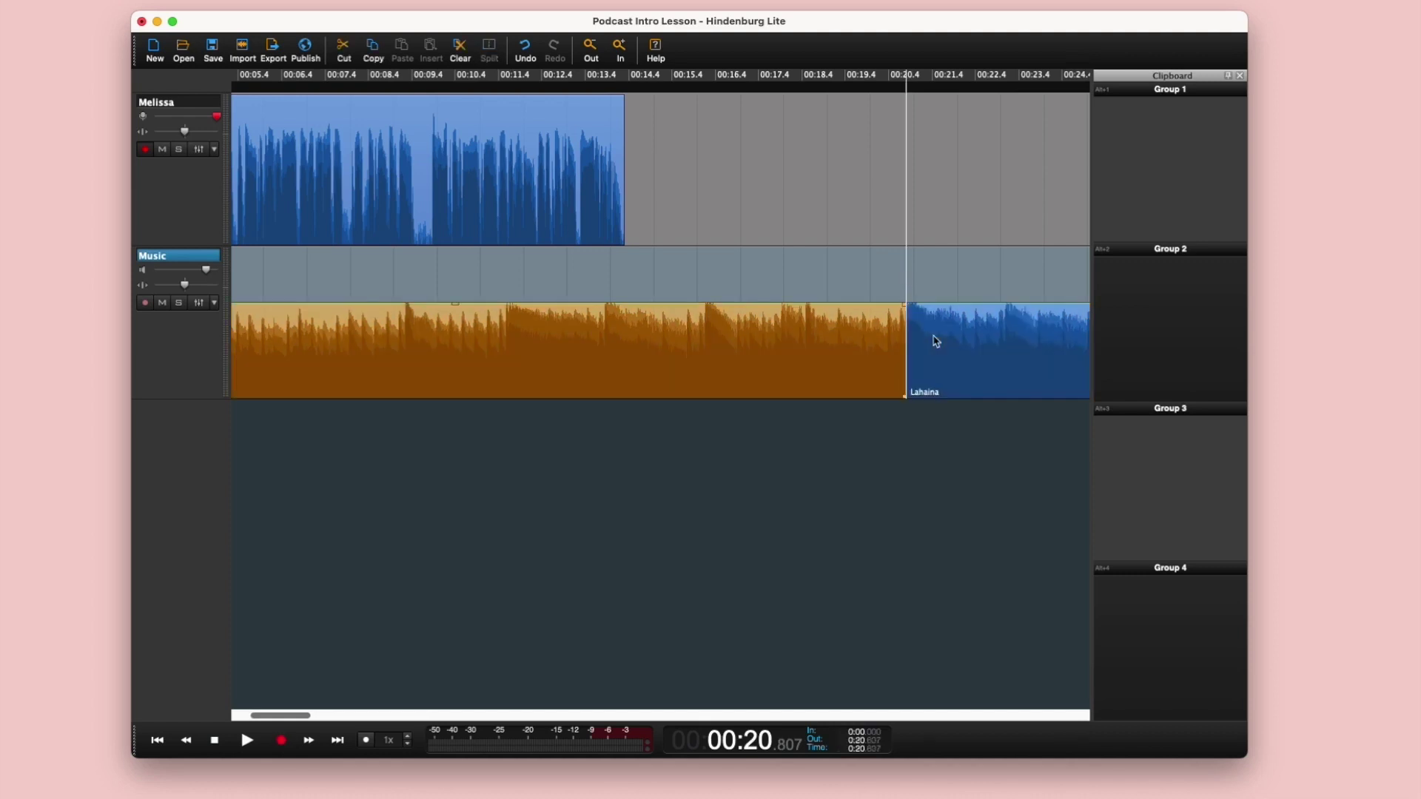
pyautogui.click(935, 342)
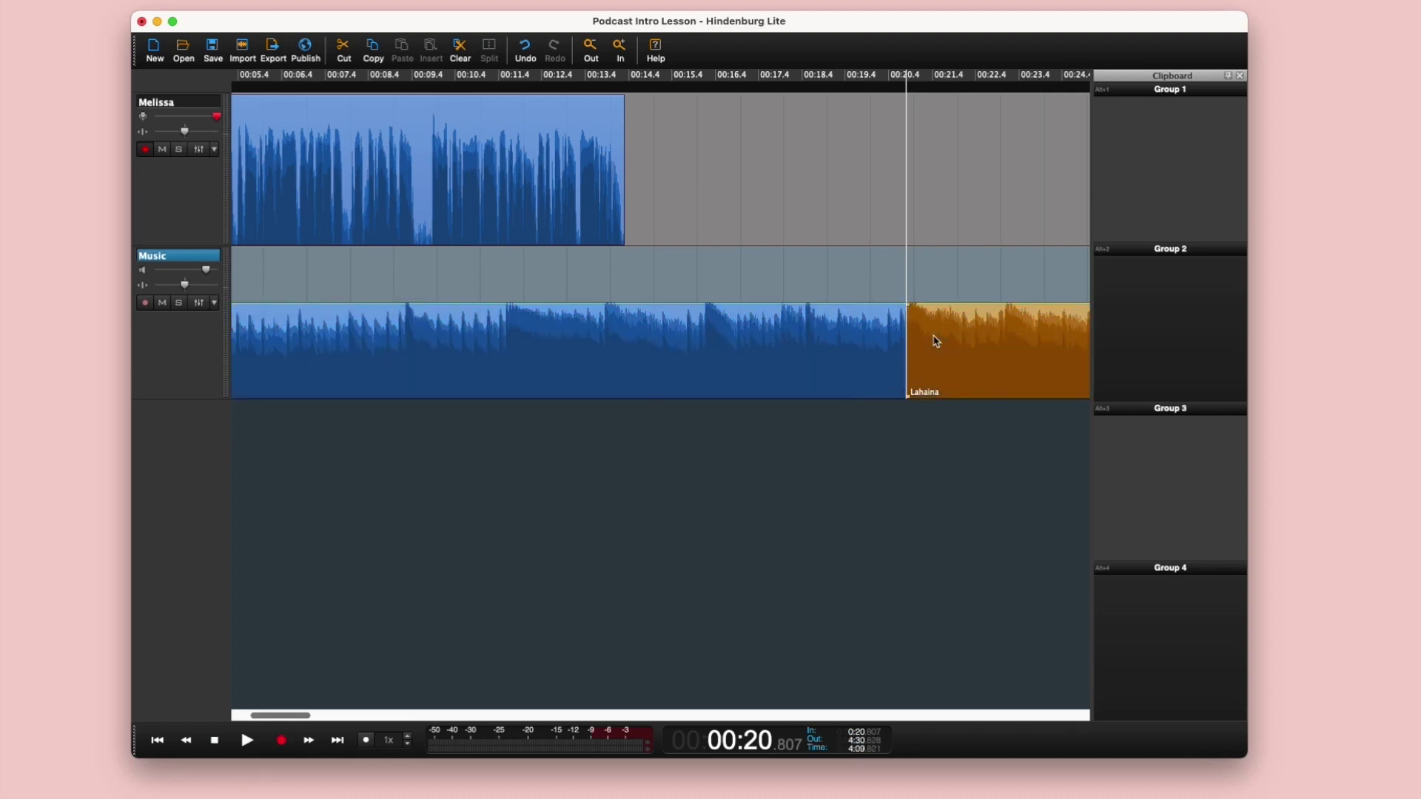
pyautogui.press('Delete')
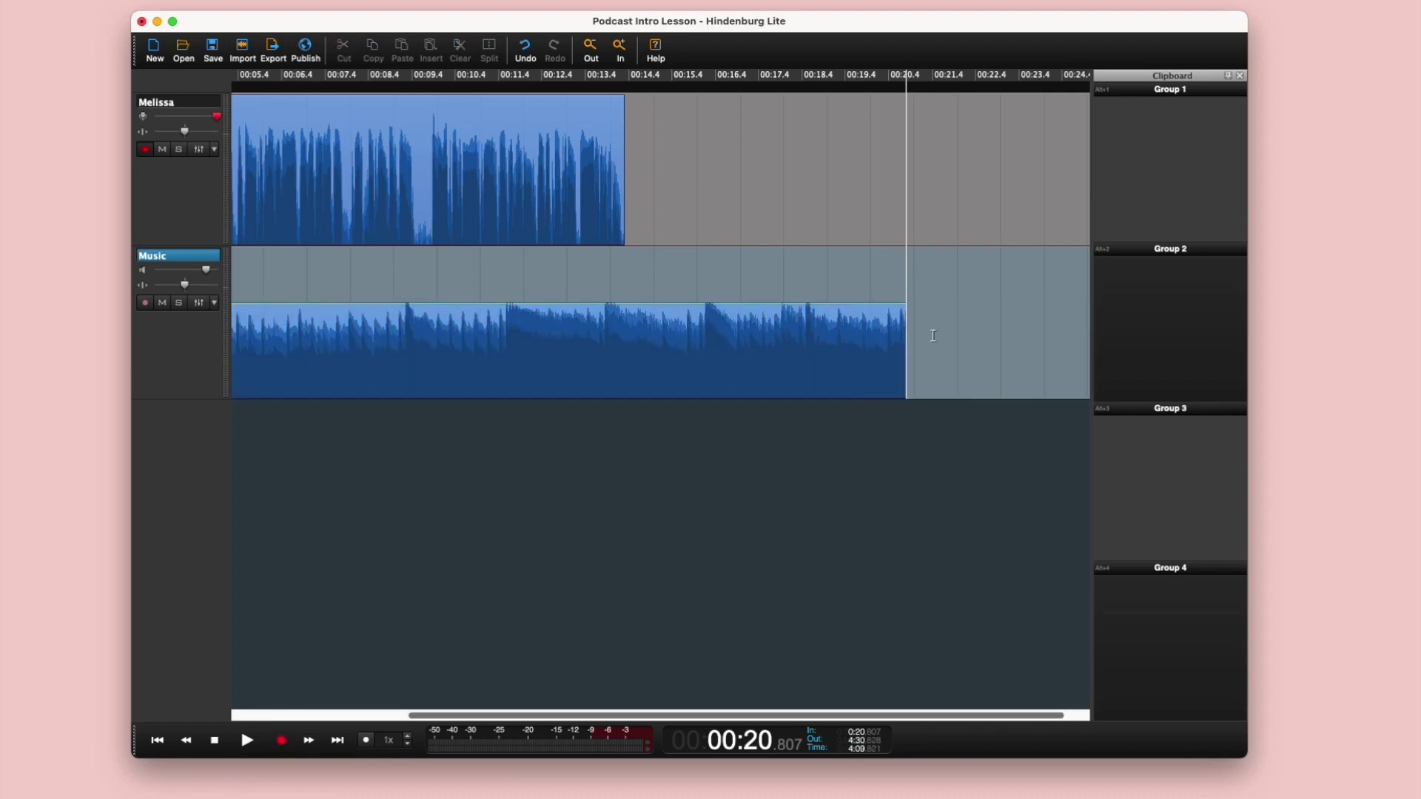
# Step: Trim the music to end around 00:17 and add a lengthened fade-out
pyautogui.moveTo(906, 342); pyautogui.dragTo(746, 348)
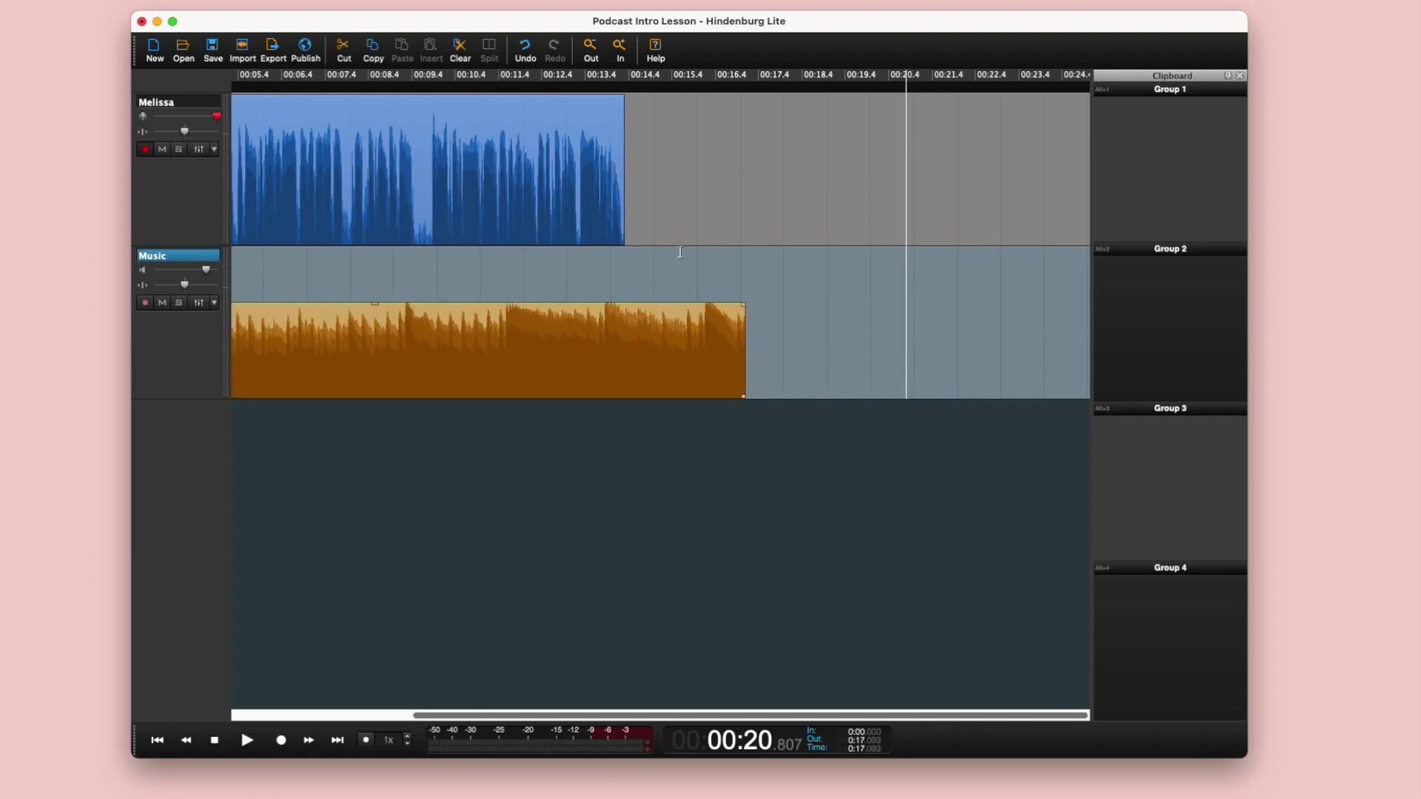
pyautogui.moveTo(745, 306); pyautogui.dragTo(627, 302)
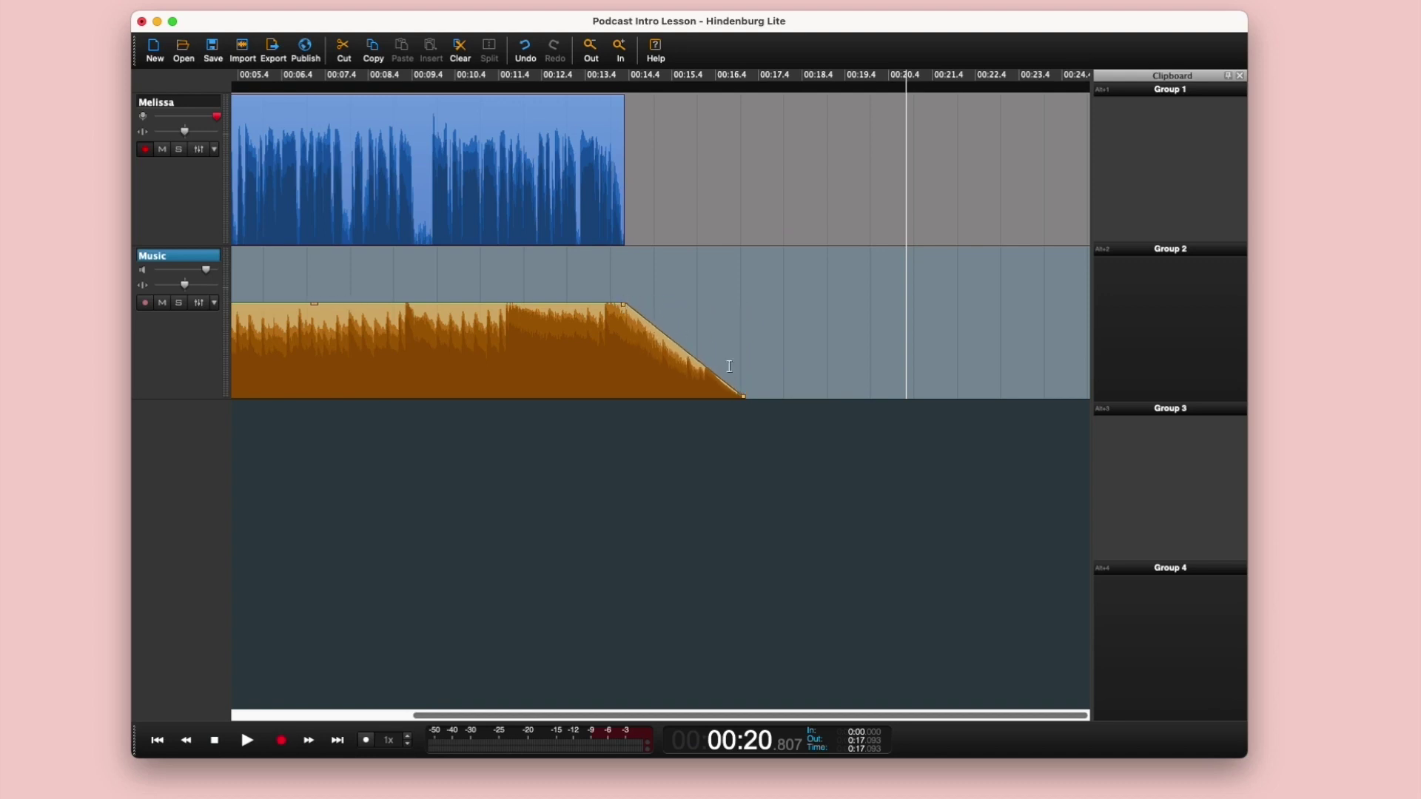
pyautogui.moveTo(742, 400); pyautogui.dragTo(811, 399)
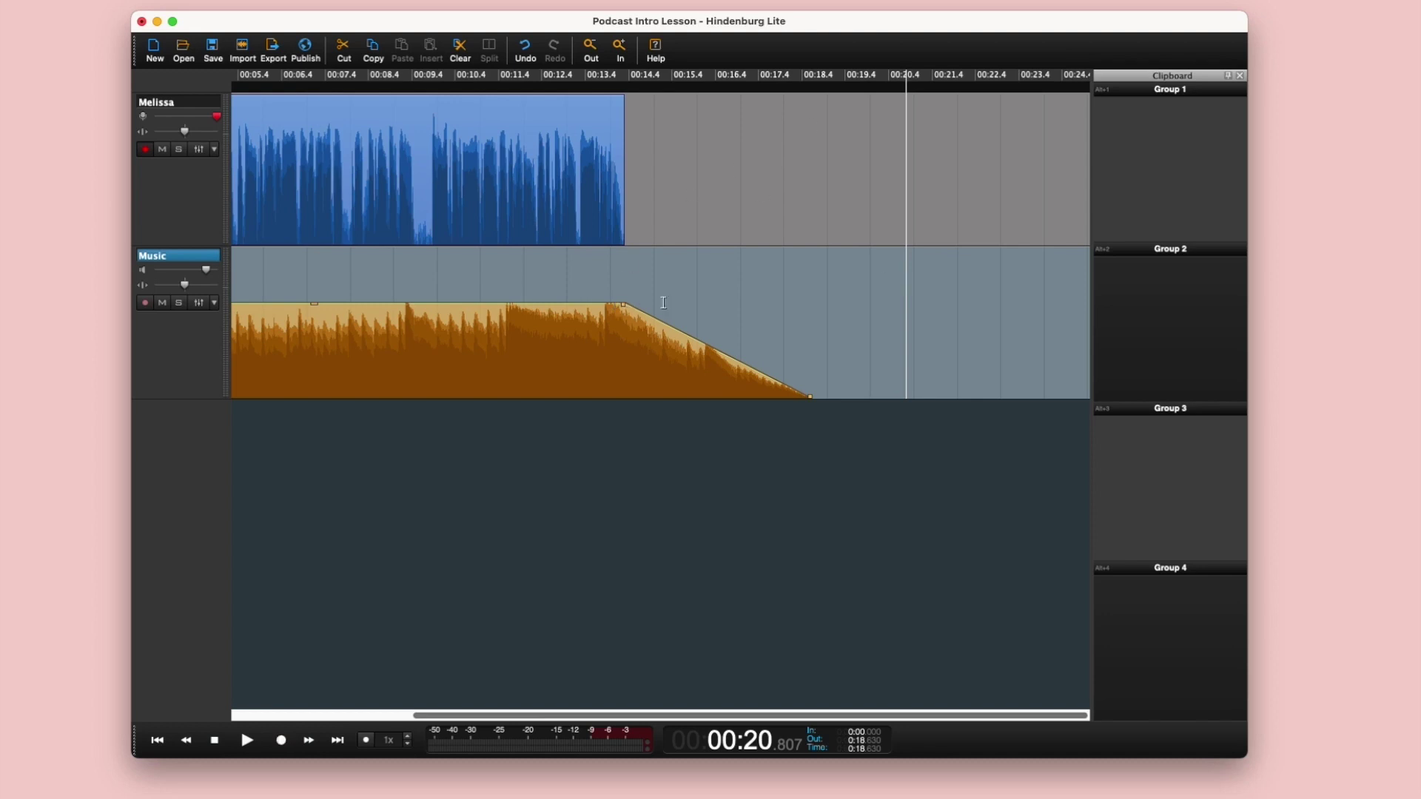
pyautogui.click(548, 75)
pyautogui.press('space')
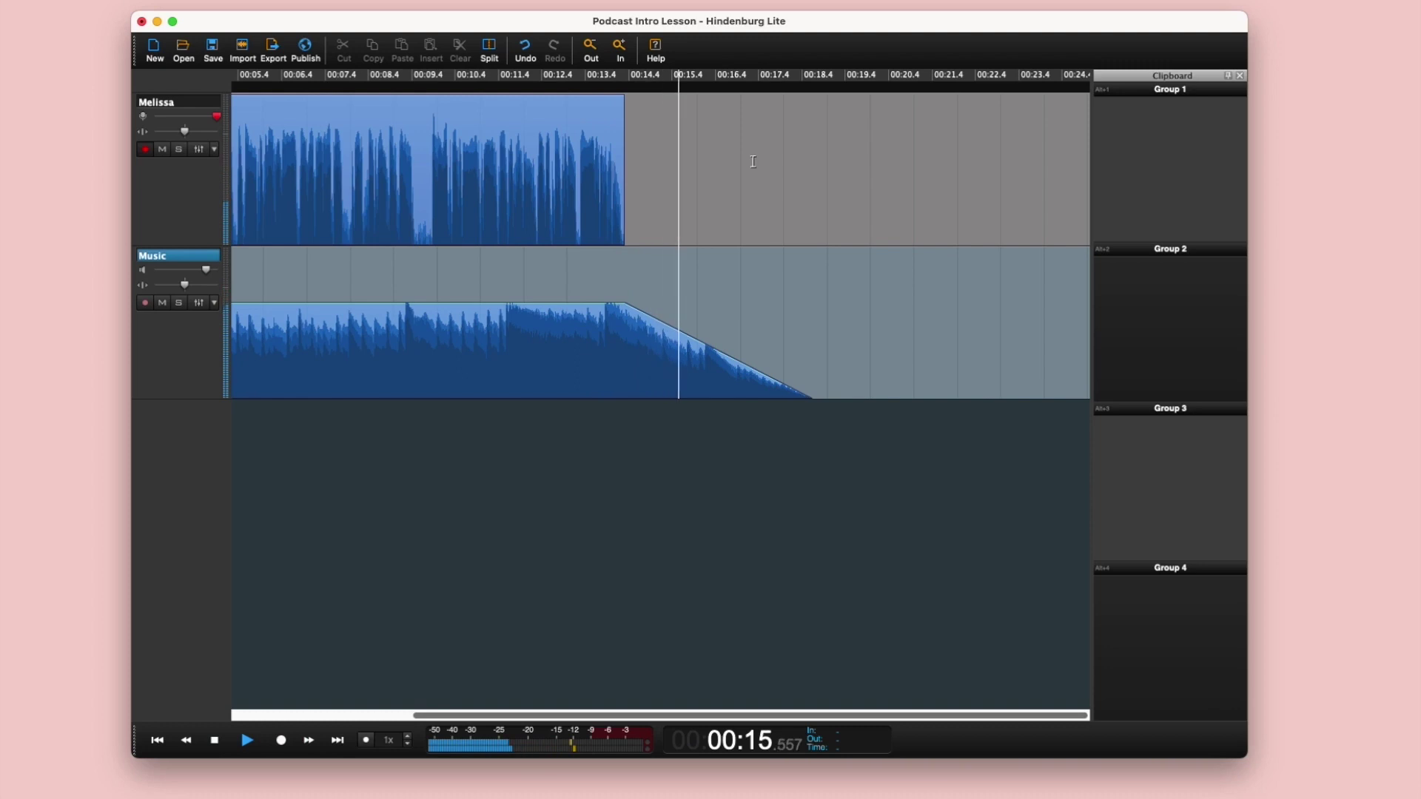
pyautogui.press('space')
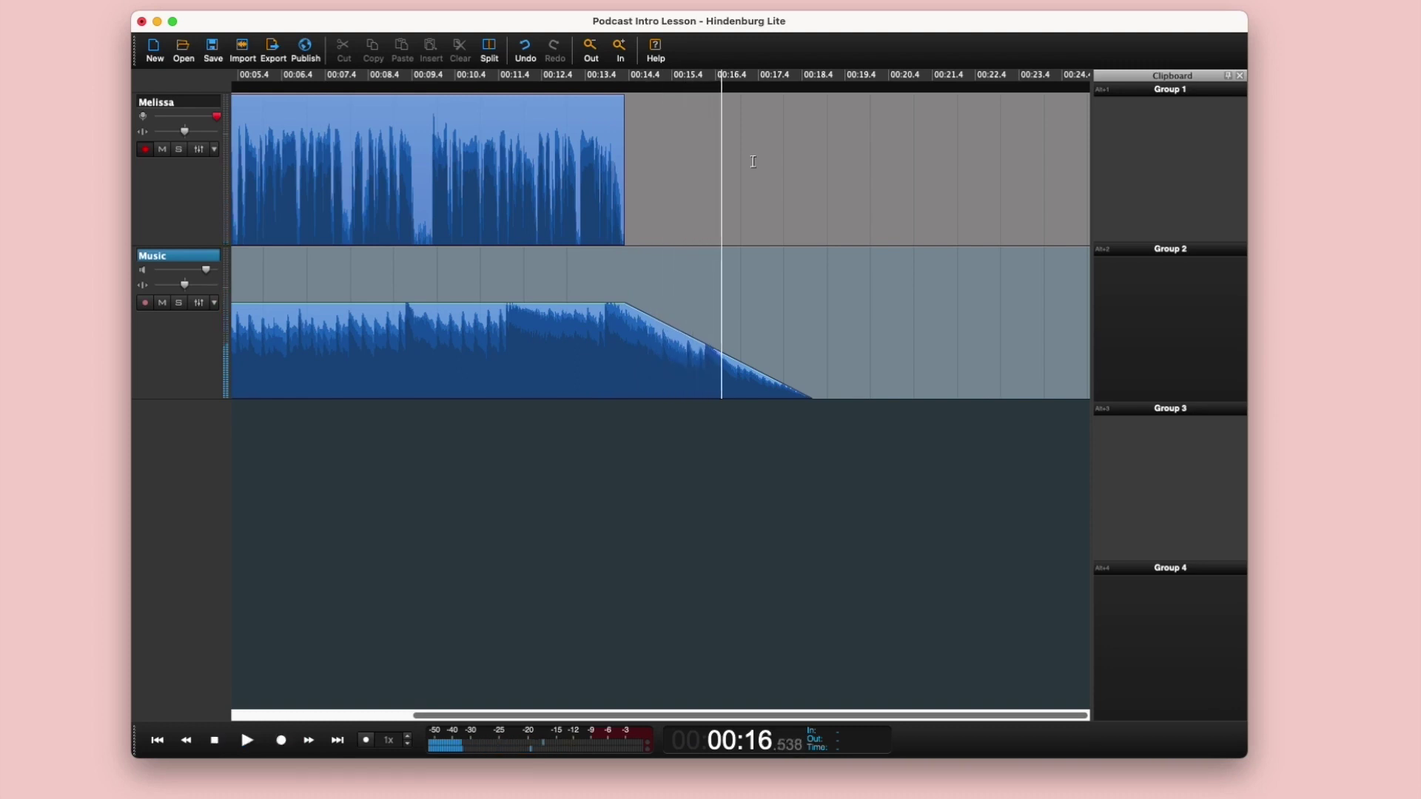
pyautogui.press('super+r')
pyautogui.hscroll(-10, 713, 192)
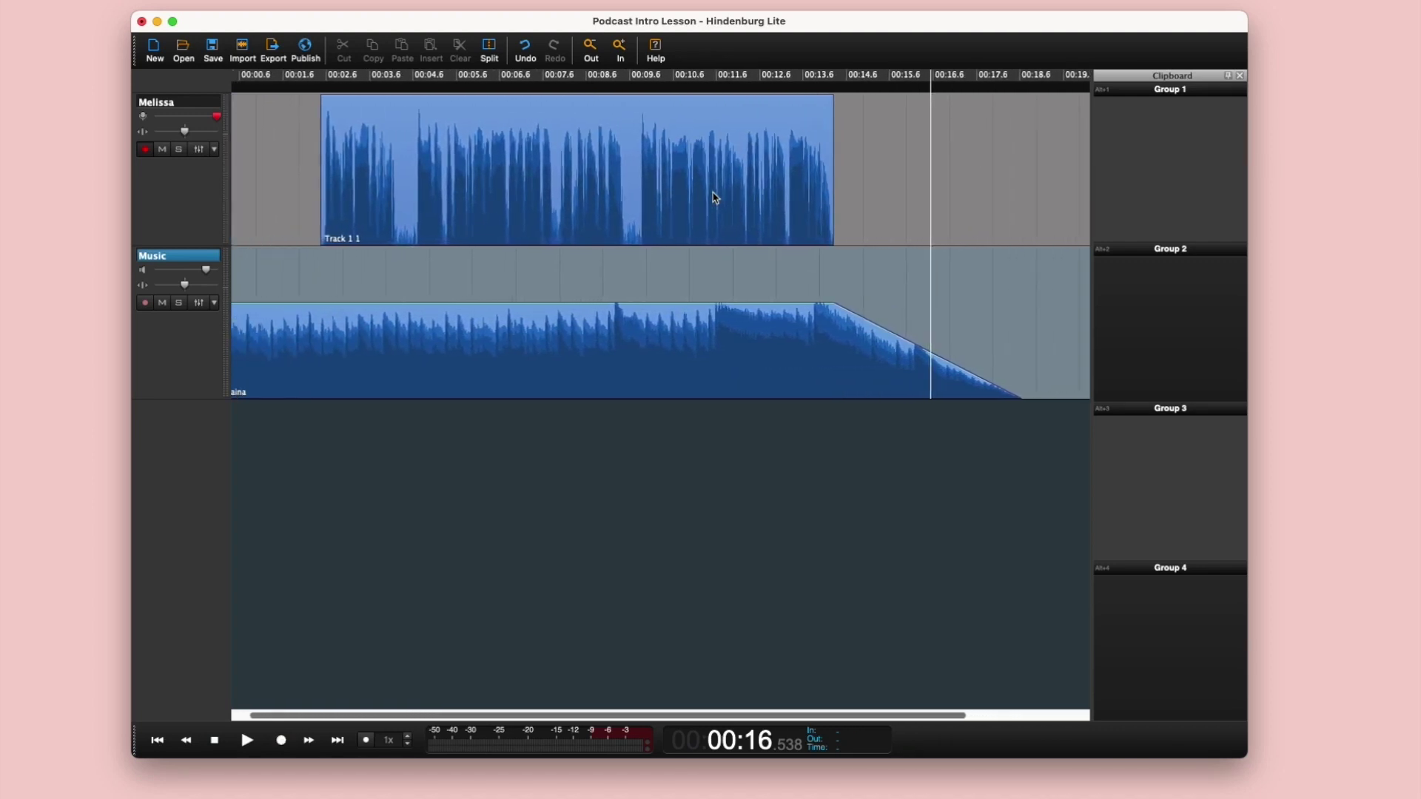
pyautogui.hscroll(-2, 715, 197)
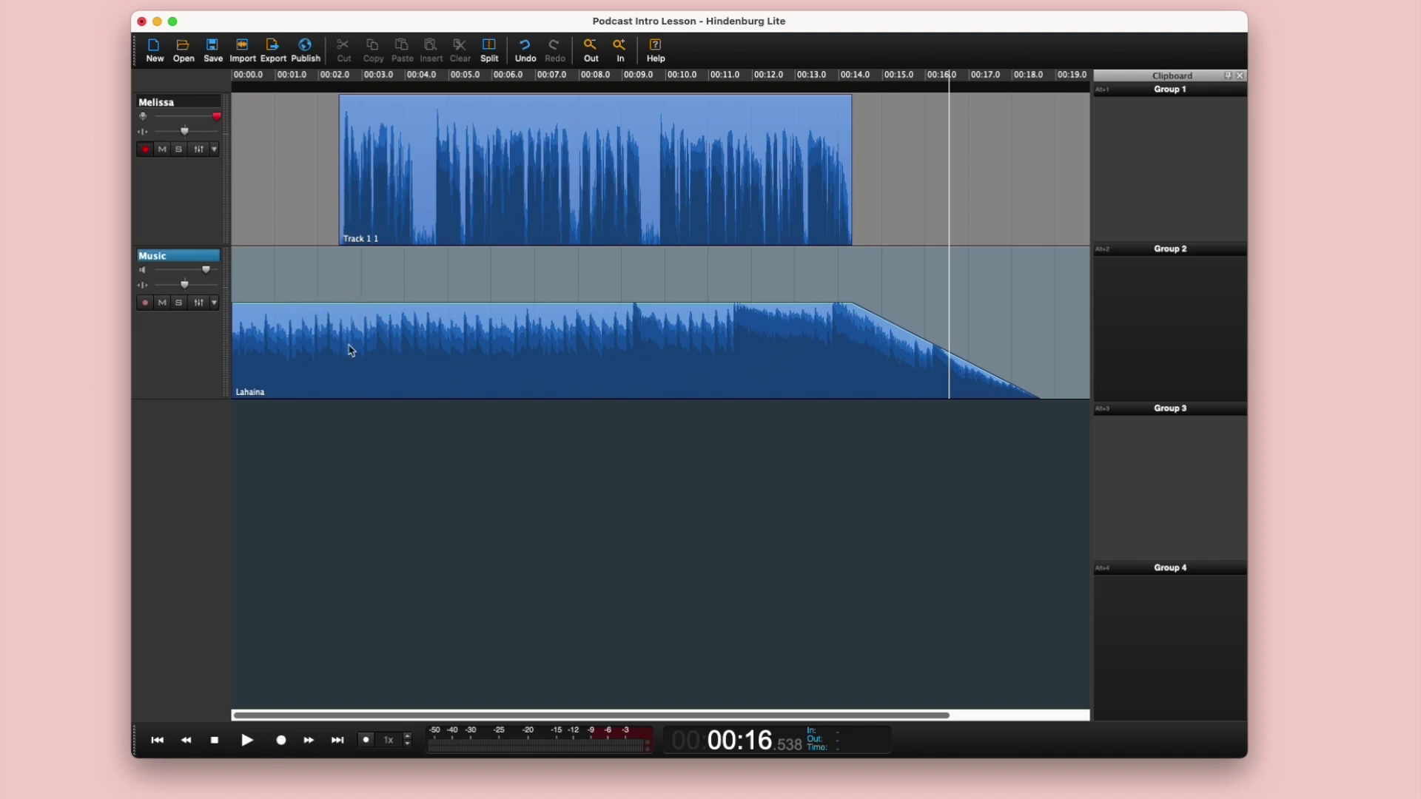
# Step: Duck the music to -20.8 dB from 00:02.4 to 00:14.3 with steep ramps, then preview
pyautogui.moveTo(337, 375); pyautogui.dragTo(854, 390)
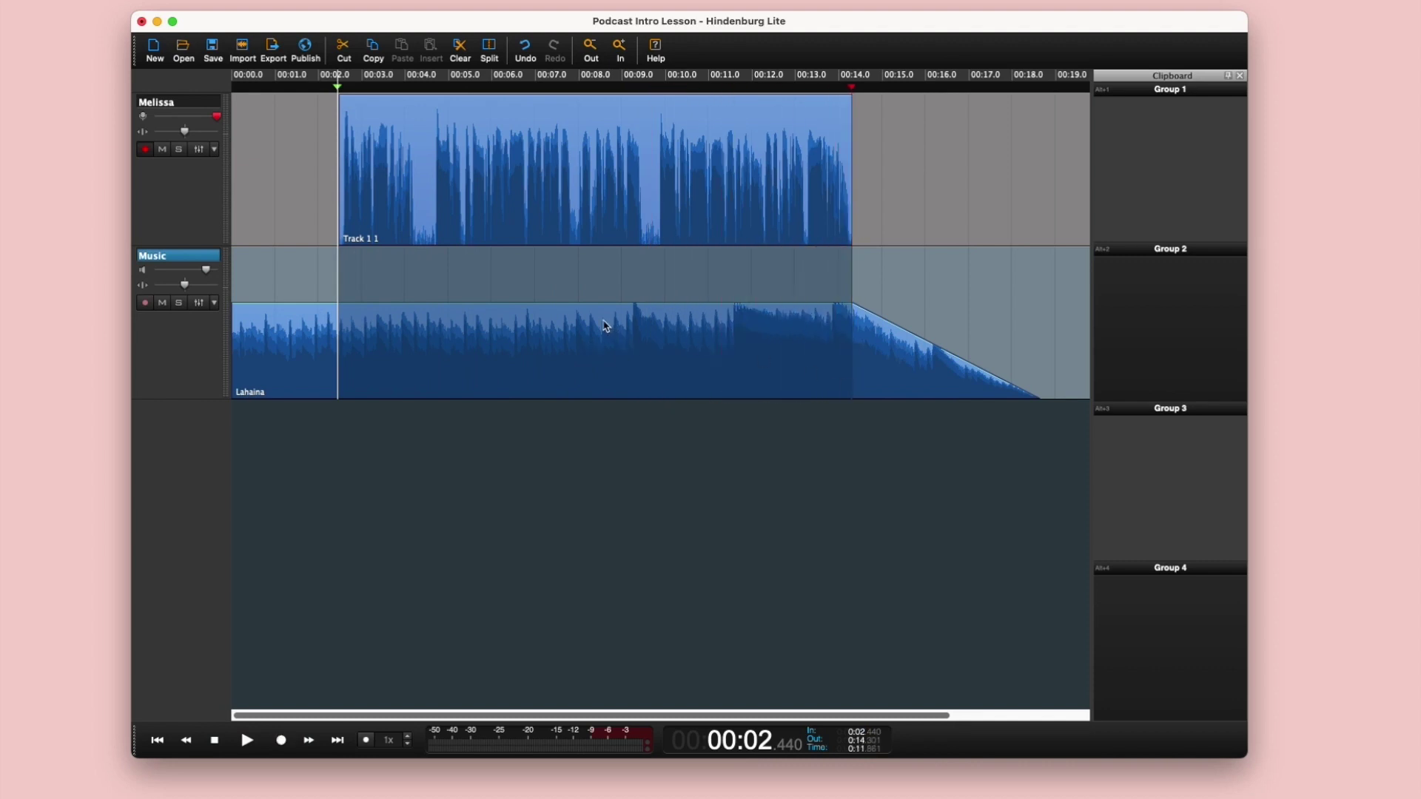
pyautogui.moveTo(546, 303); pyautogui.dragTo(549, 343)
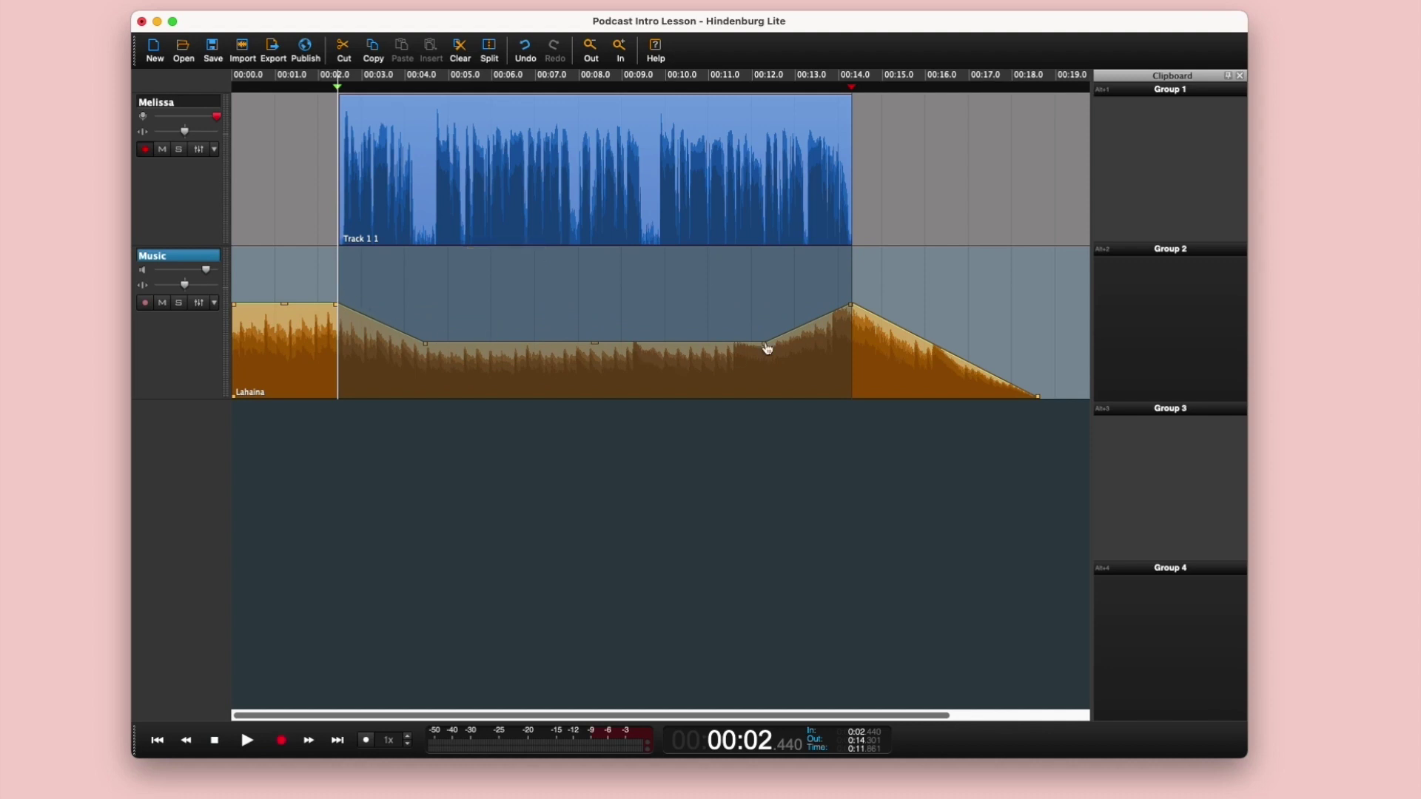
pyautogui.moveTo(428, 341); pyautogui.dragTo(370, 342)
pyautogui.moveTo(765, 343); pyautogui.dragTo(802, 343)
pyautogui.moveTo(611, 339); pyautogui.dragTo(612, 336)
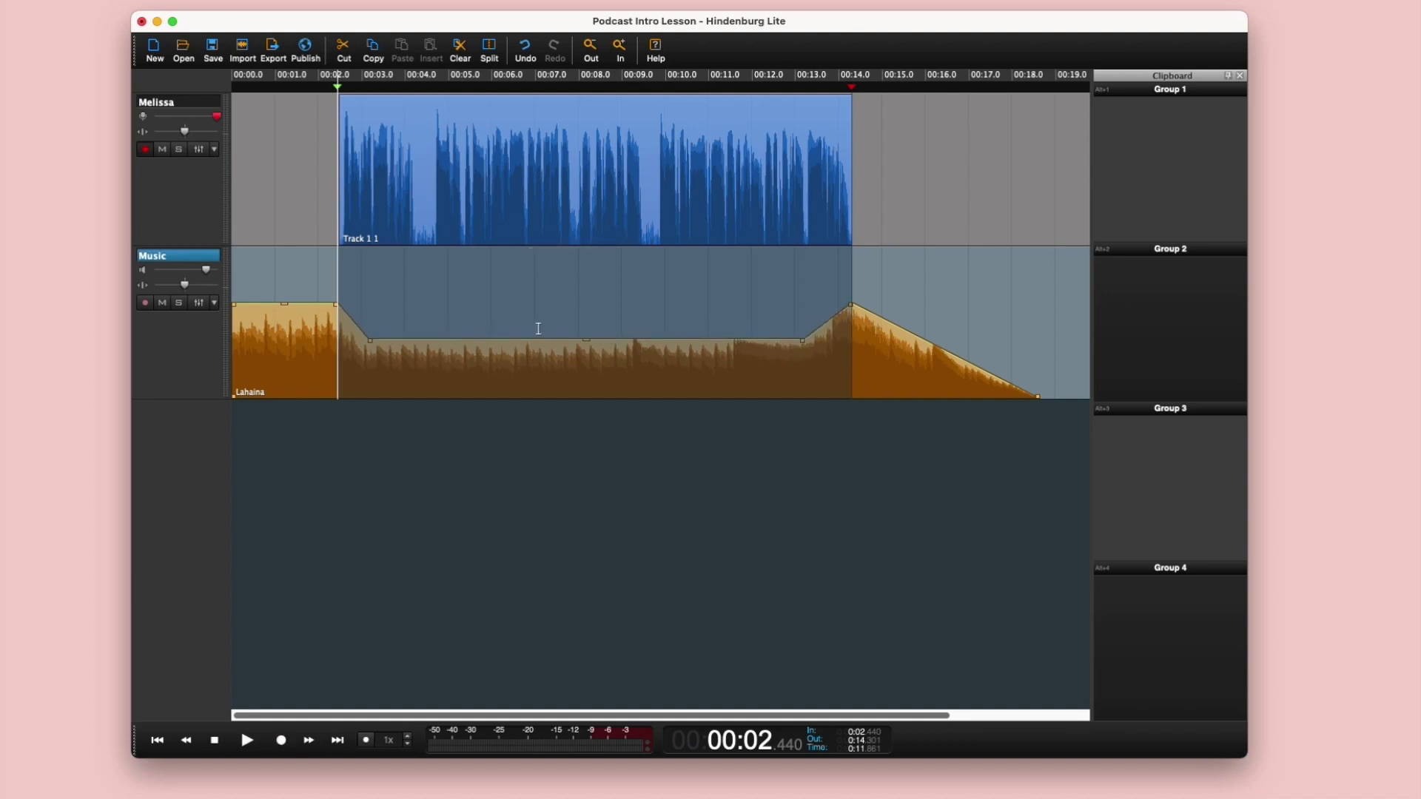
pyautogui.click(291, 219)
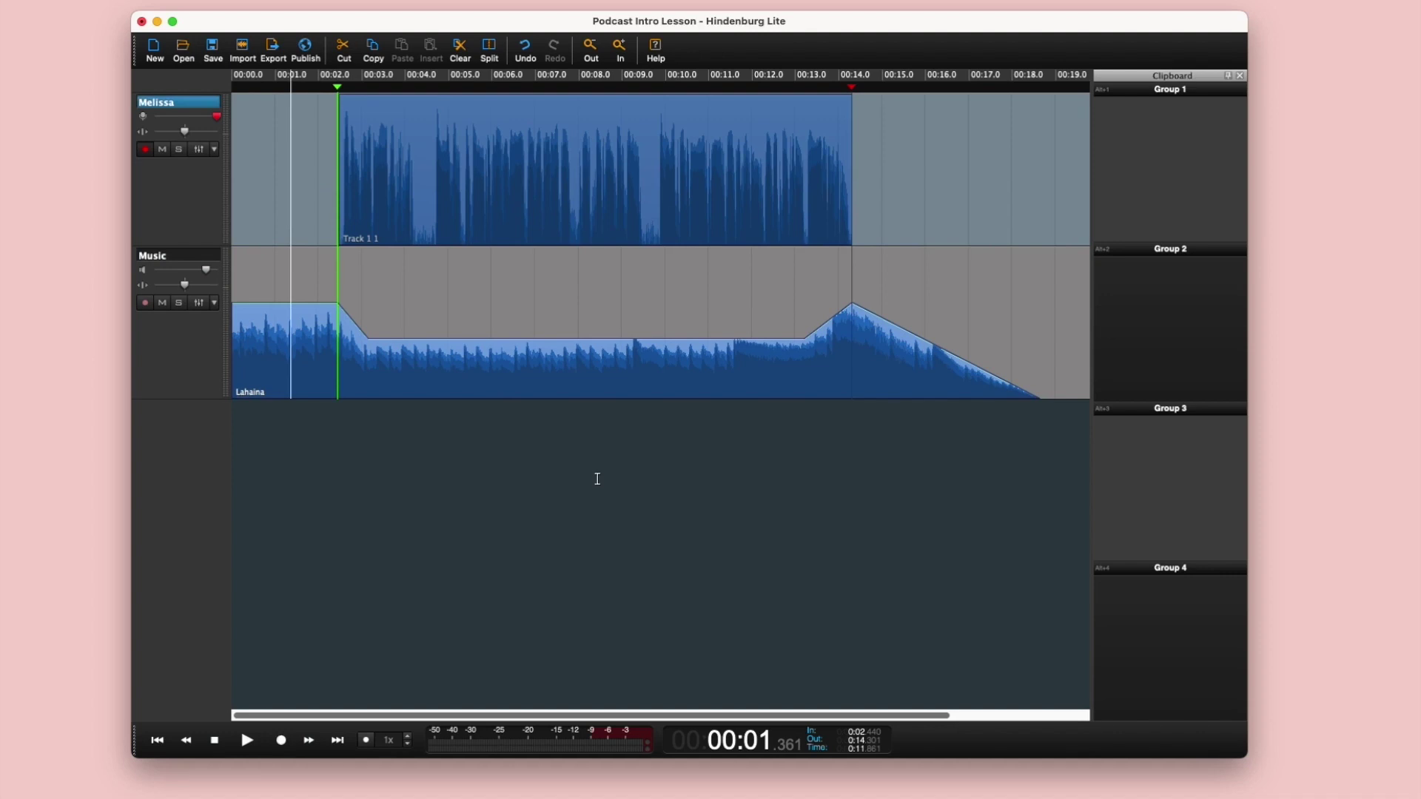
pyautogui.press('space')
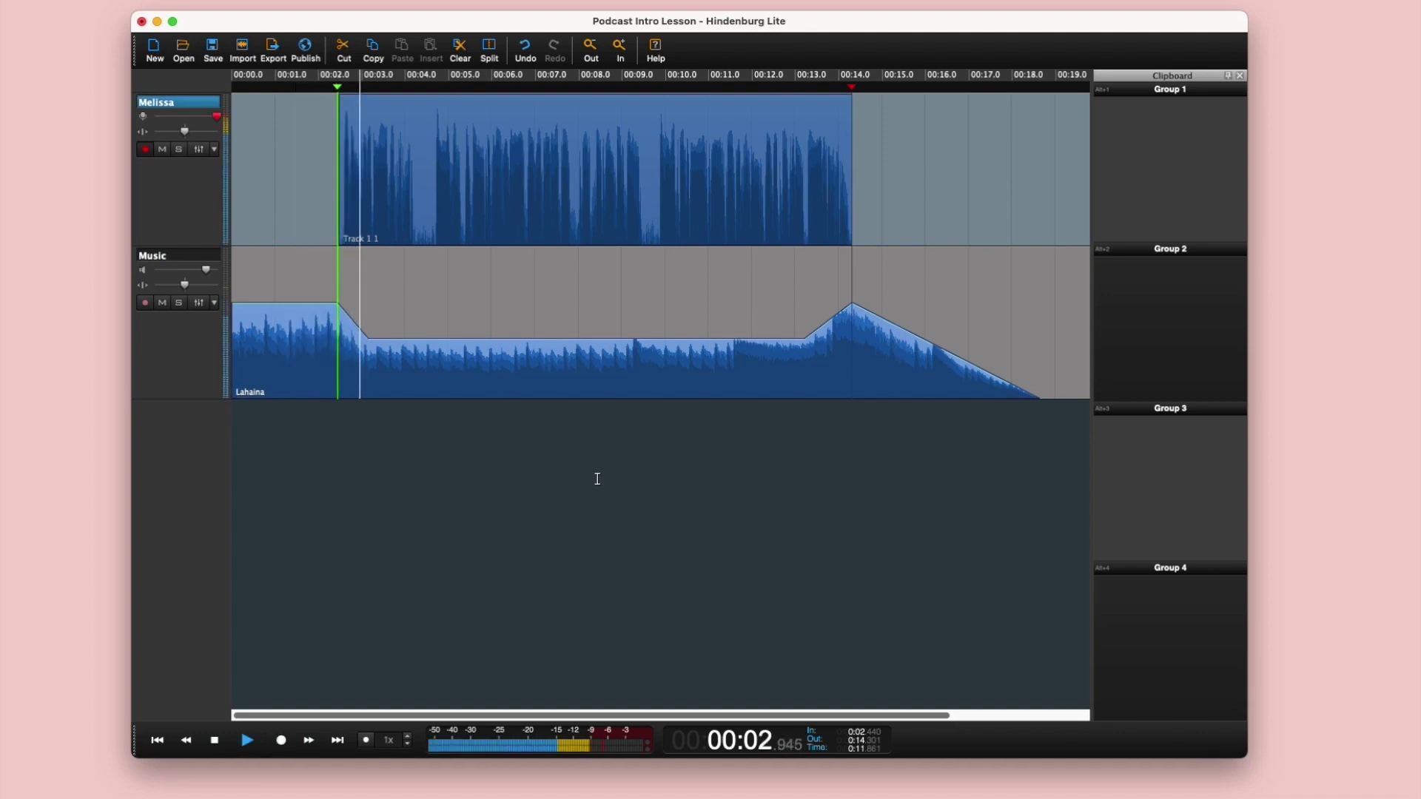
# Step: Stop the preview of the ducked mix
pyautogui.press('space')
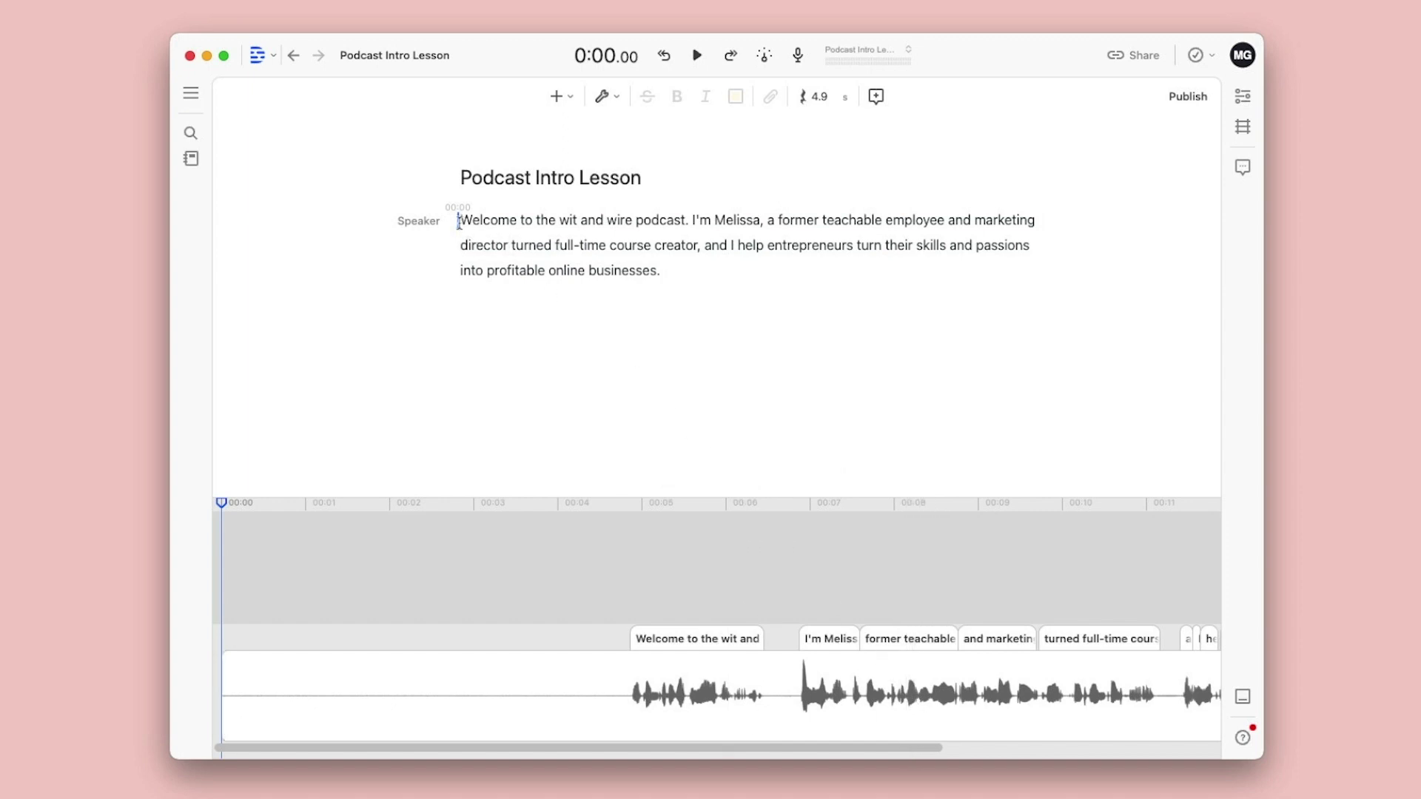
# Step: Add the Wit & Wire Theme as a track, split it at about 26 seconds, and delete the rest
pyautogui.click(571, 100)
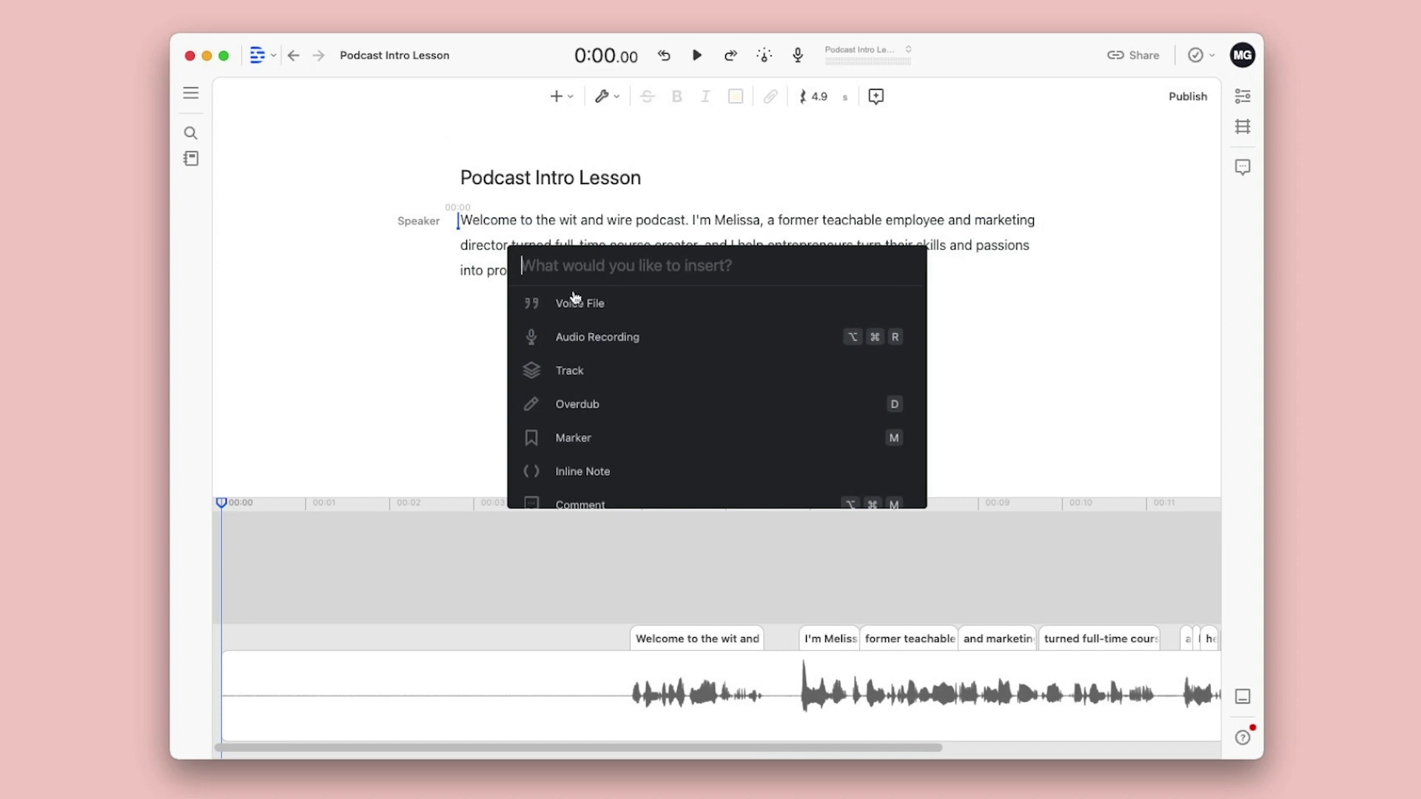
pyautogui.click(594, 376)
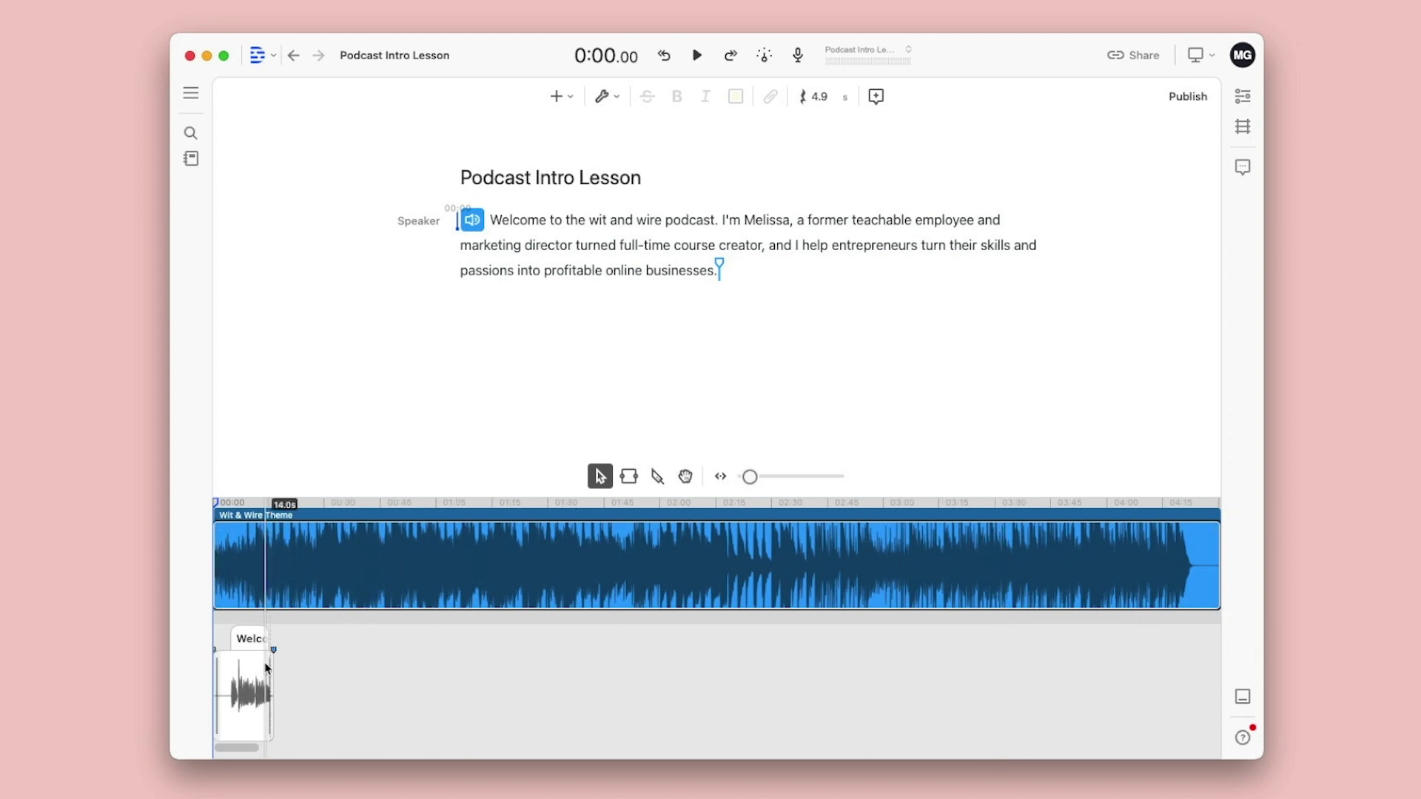
pyautogui.click(309, 576)
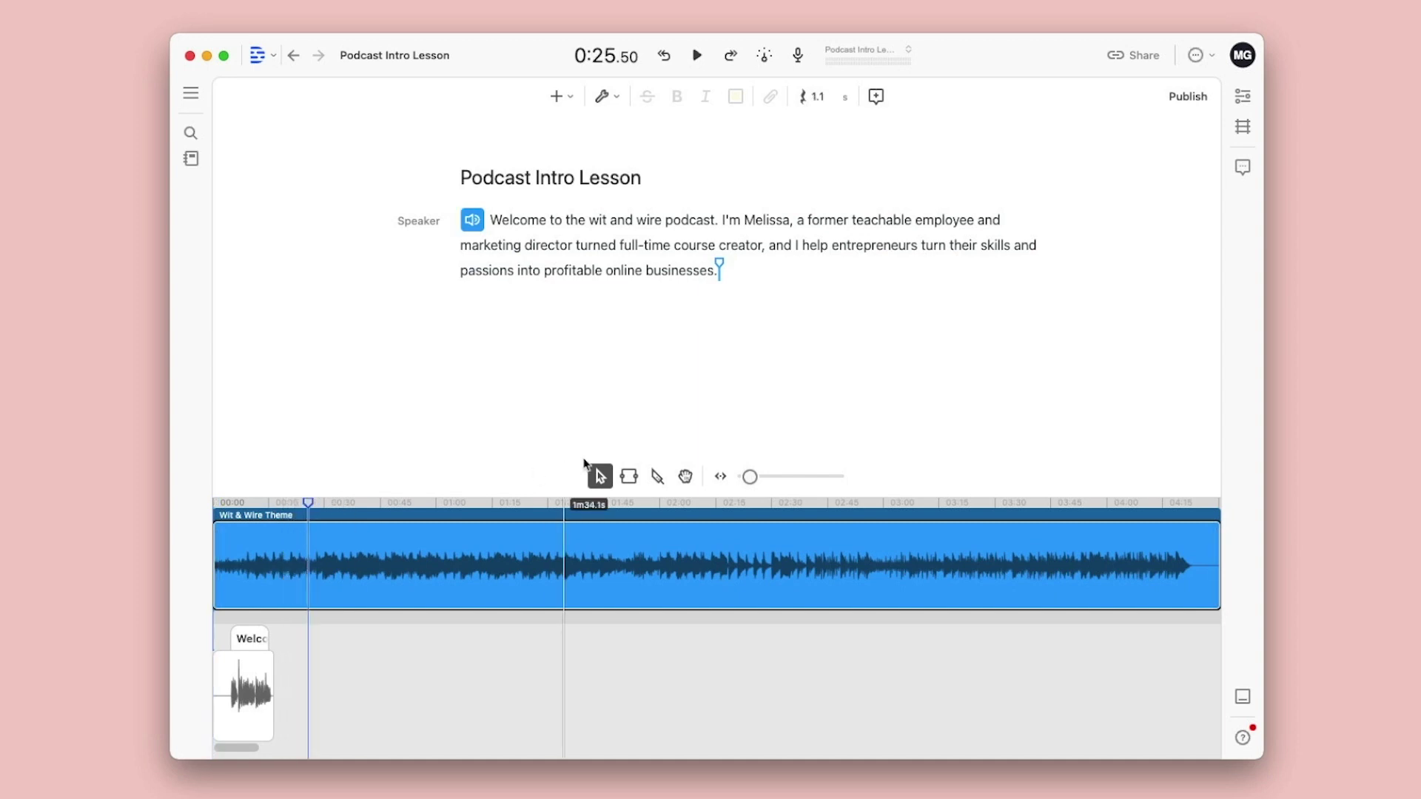
pyautogui.click(657, 476)
pyautogui.click(312, 566)
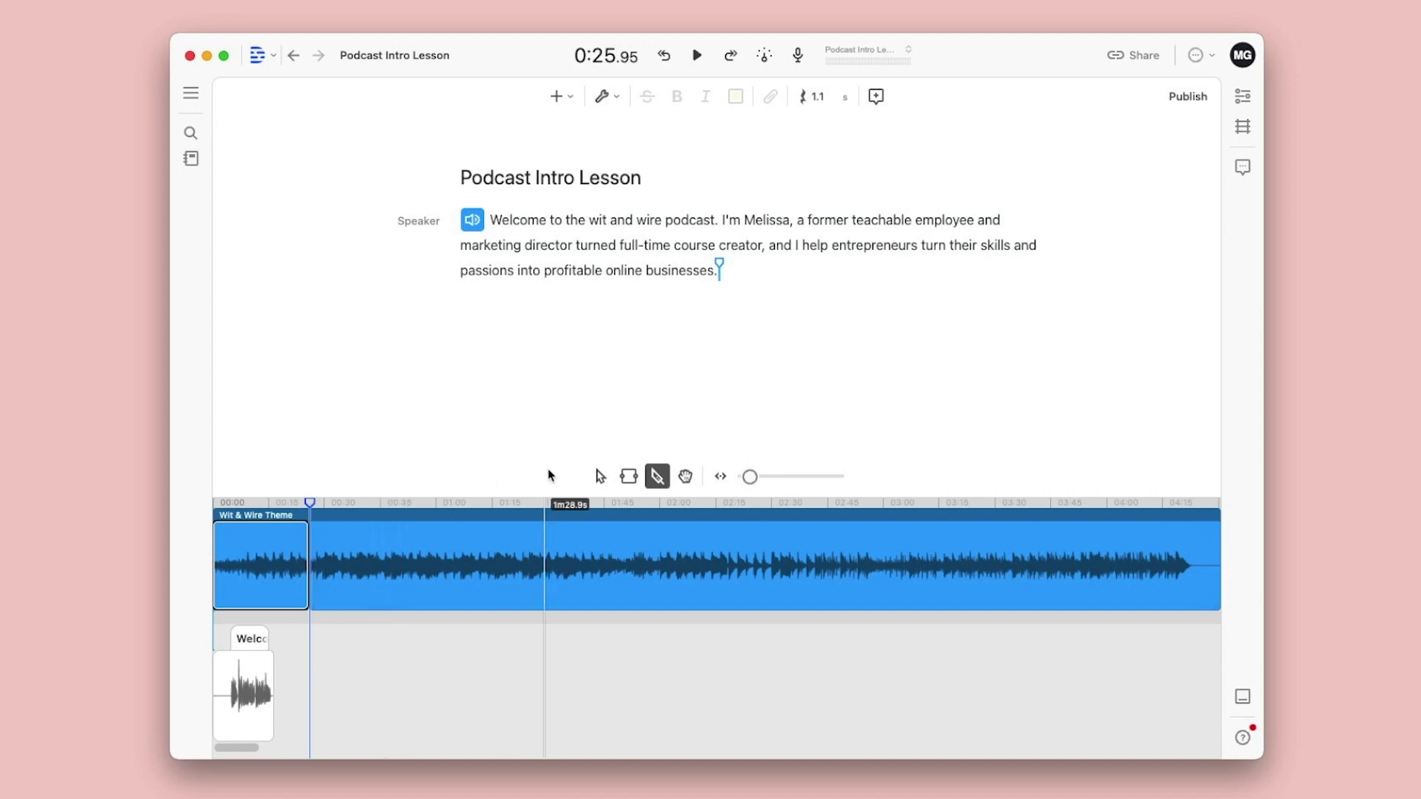
pyautogui.click(600, 475)
pyautogui.click(436, 545)
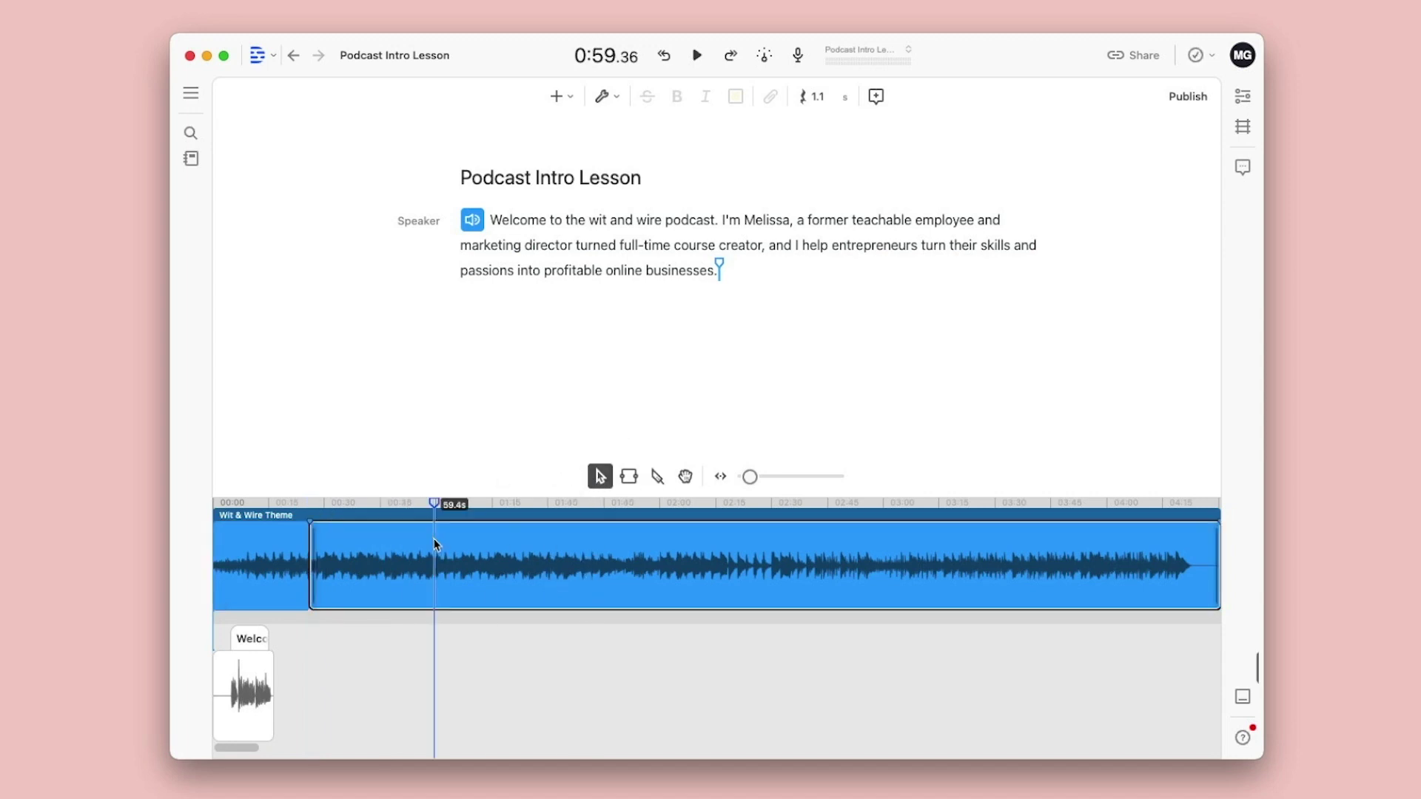
pyautogui.press('BackSpace')
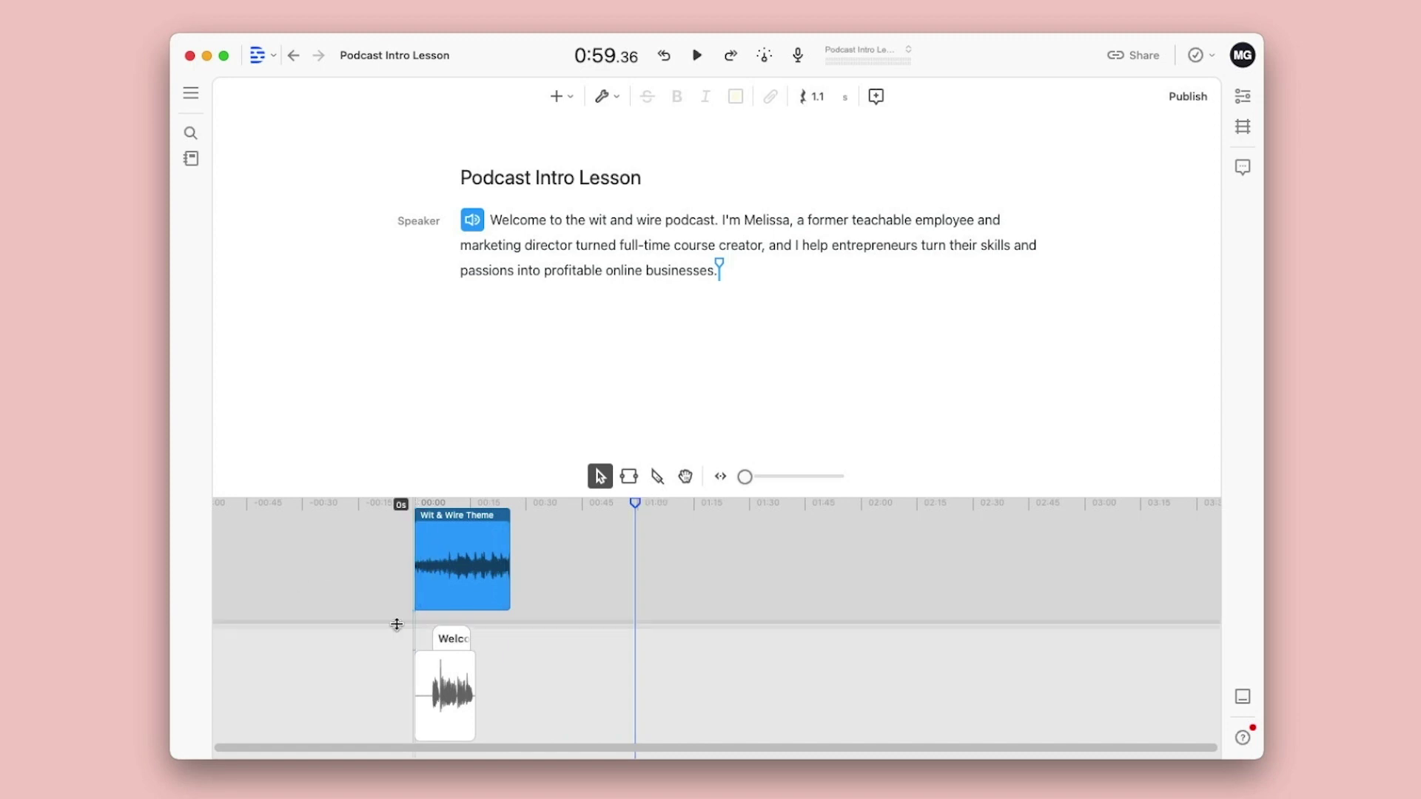
# Step: Trim the leading silence off the voice clip and move the theme music back to 0:00
pyautogui.scroll(5, 432, 567)
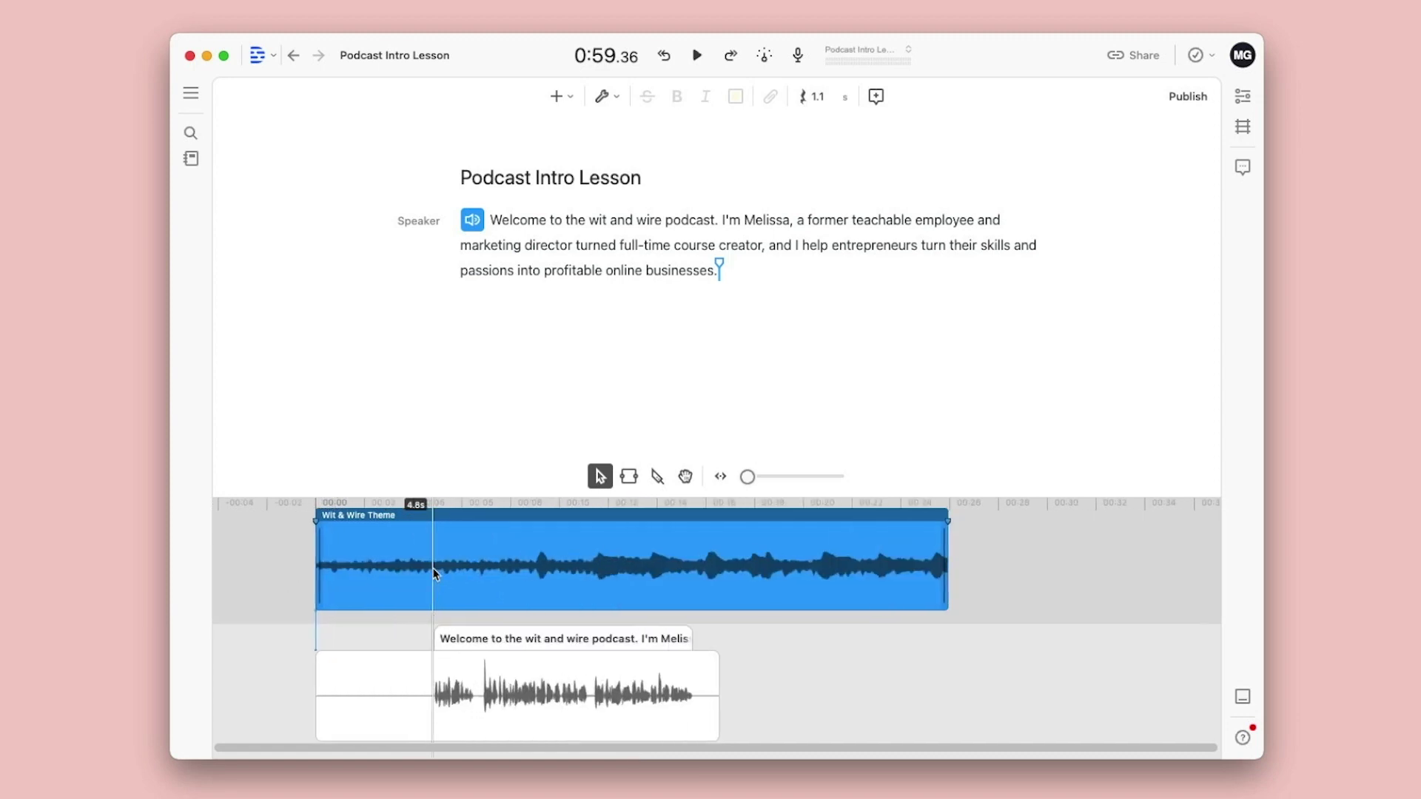
pyautogui.hscroll(-2, 432, 567)
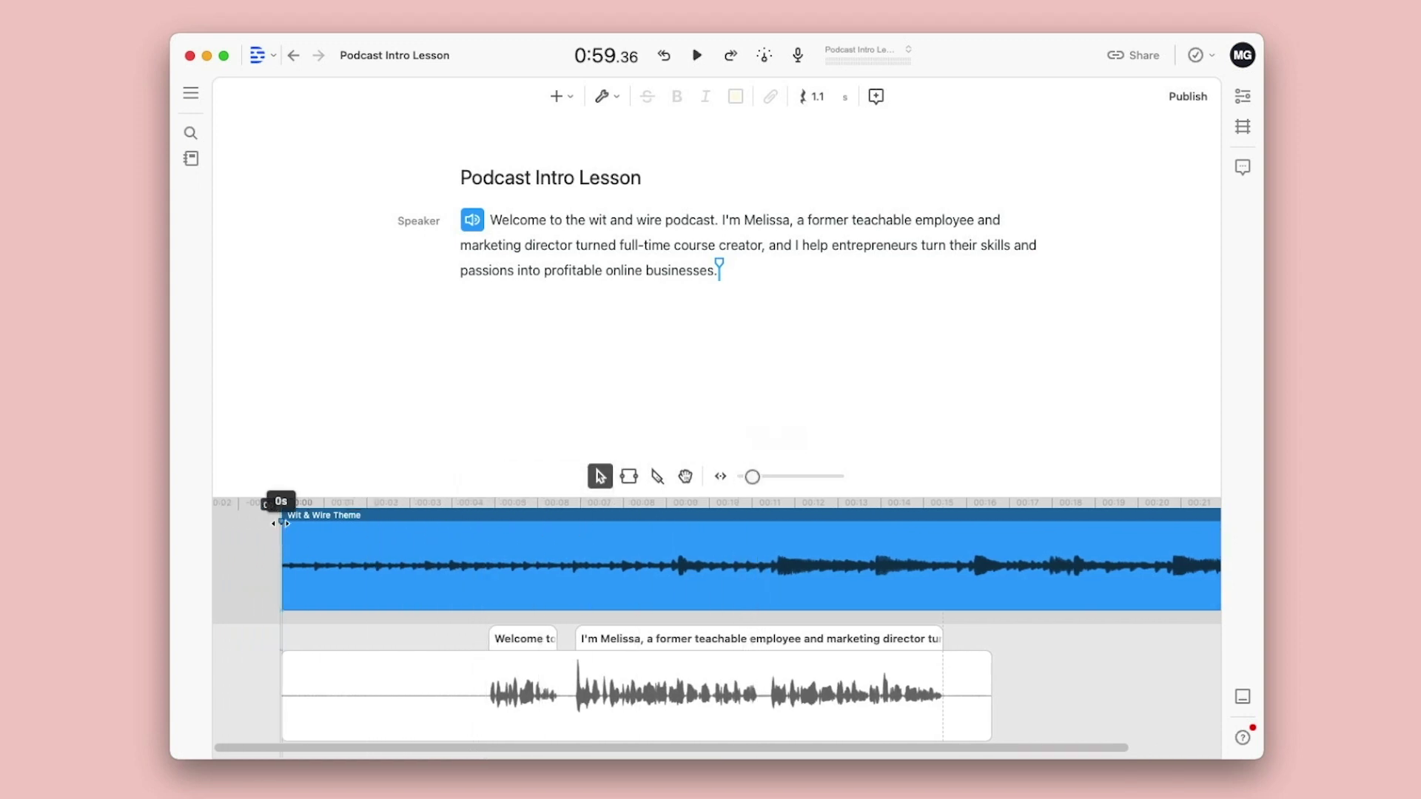
pyautogui.moveTo(284, 523)
pyautogui.mouseDown()
pyautogui.moveTo(365, 524)
pyautogui.moveTo(284, 524)
pyautogui.mouseUp()
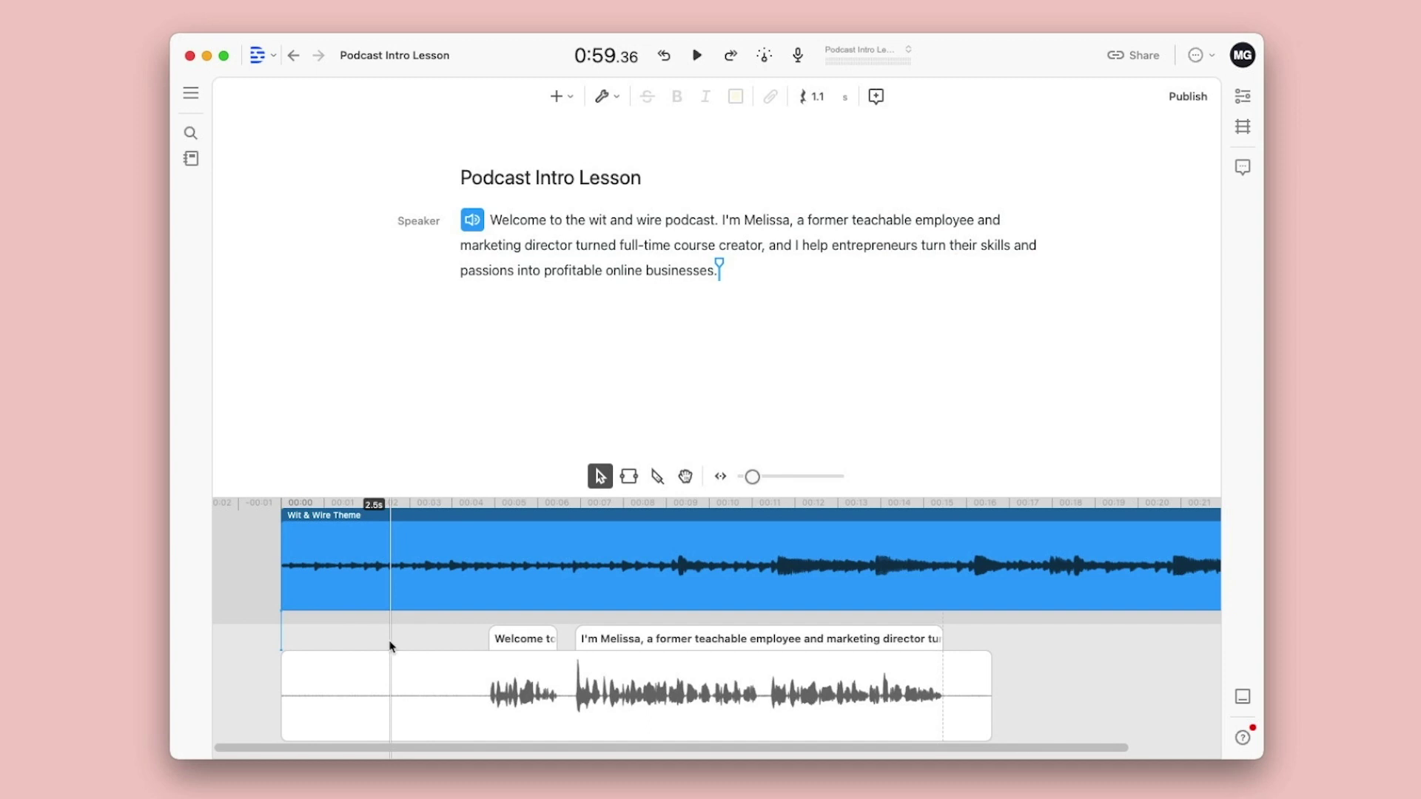
pyautogui.moveTo(350, 520); pyautogui.dragTo(460, 521)
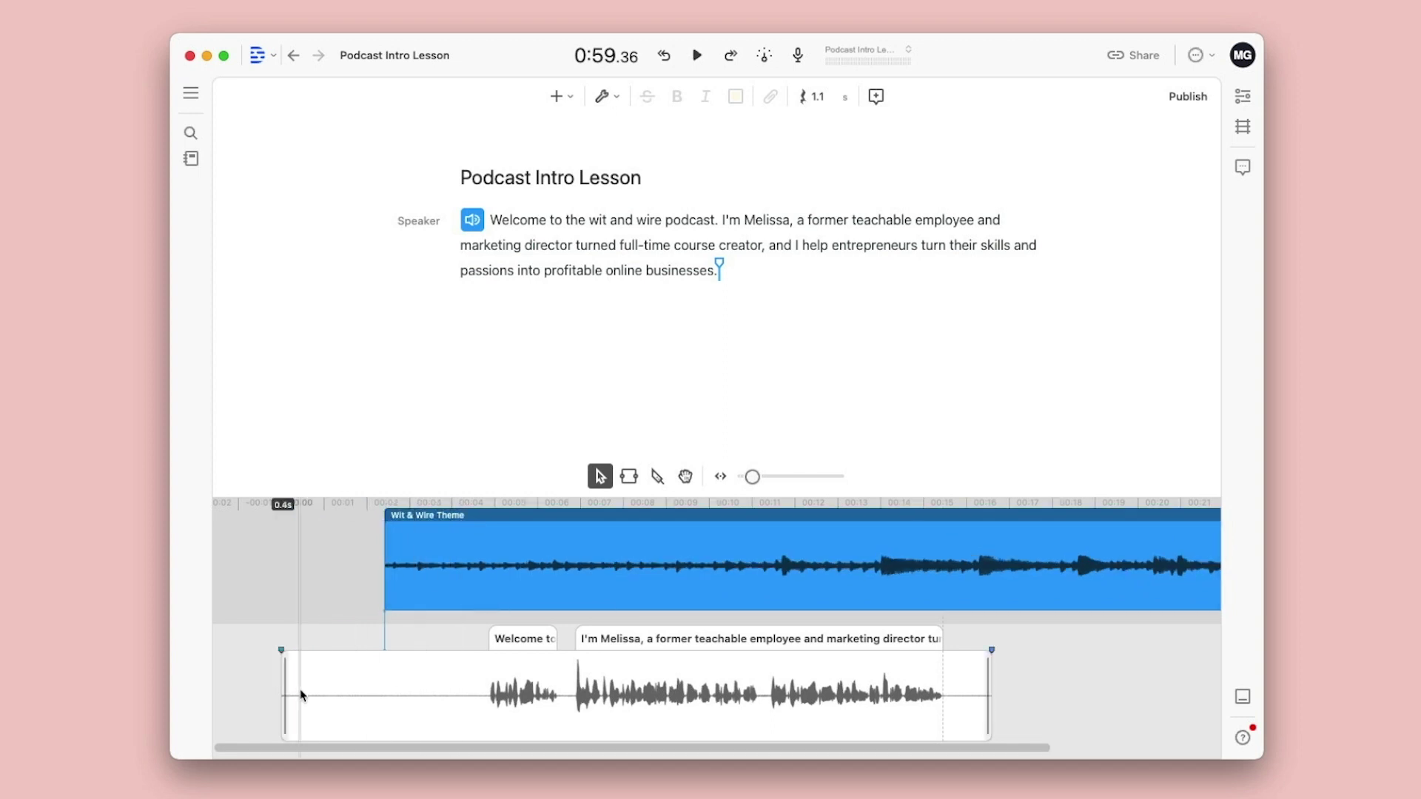
pyautogui.moveTo(493, 694)
pyautogui.mouseDown()
pyautogui.moveTo(273, 712)
pyautogui.moveTo(286, 692)
pyautogui.mouseUp()
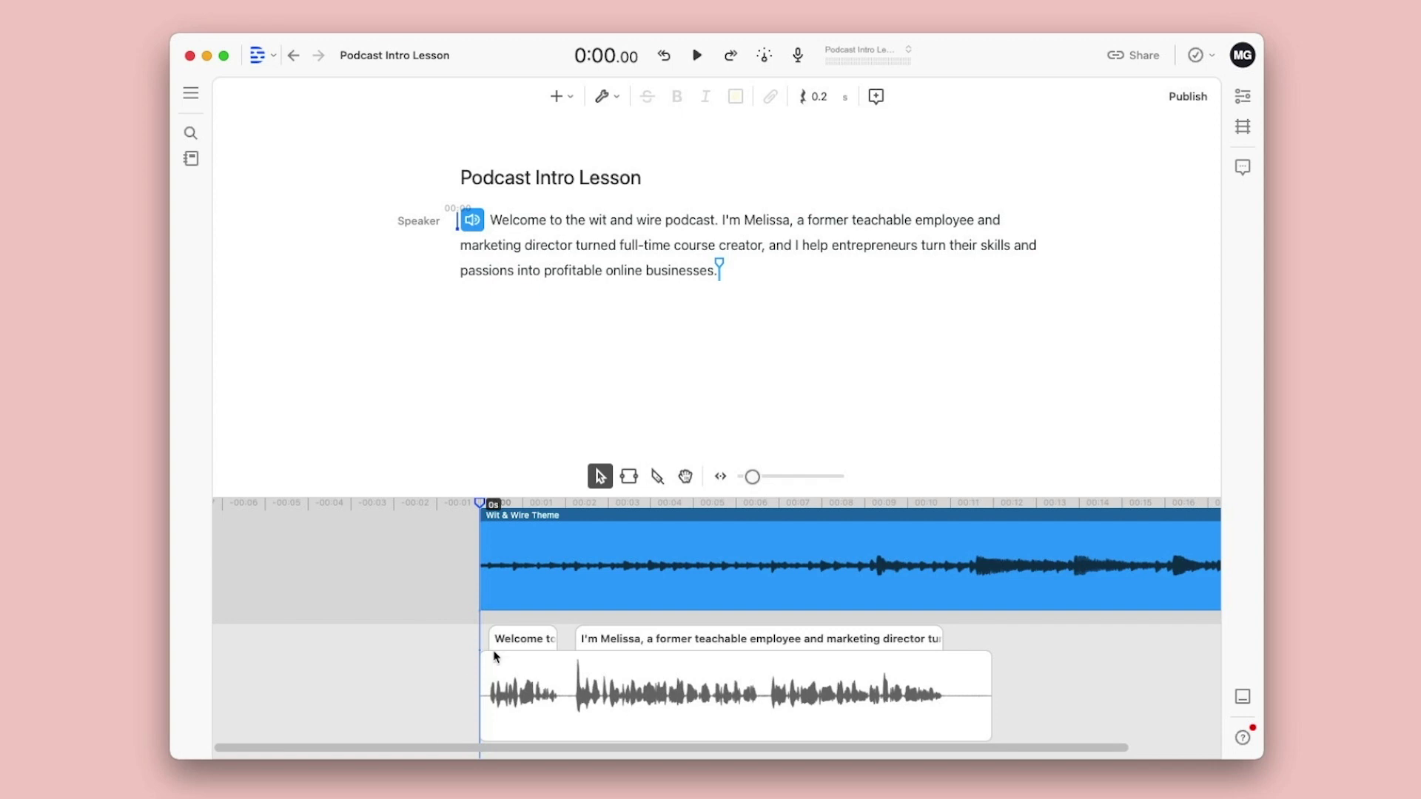
pyautogui.moveTo(616, 536); pyautogui.dragTo(419, 518)
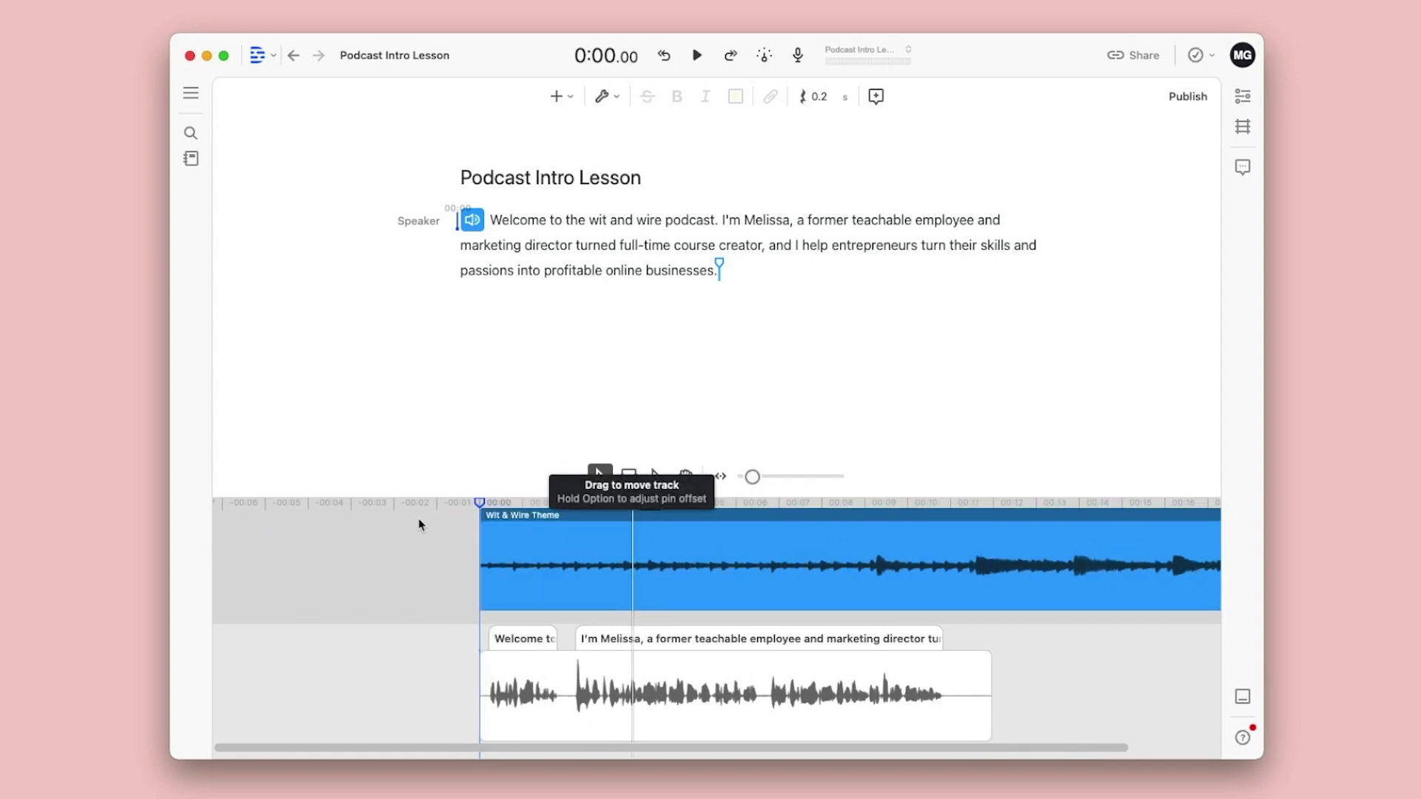
# Step: Insert a 1.37-second gap clip before the voice and keep the theme music at 00:00
pyautogui.click(487, 670)
pyautogui.rightClick(486, 673)
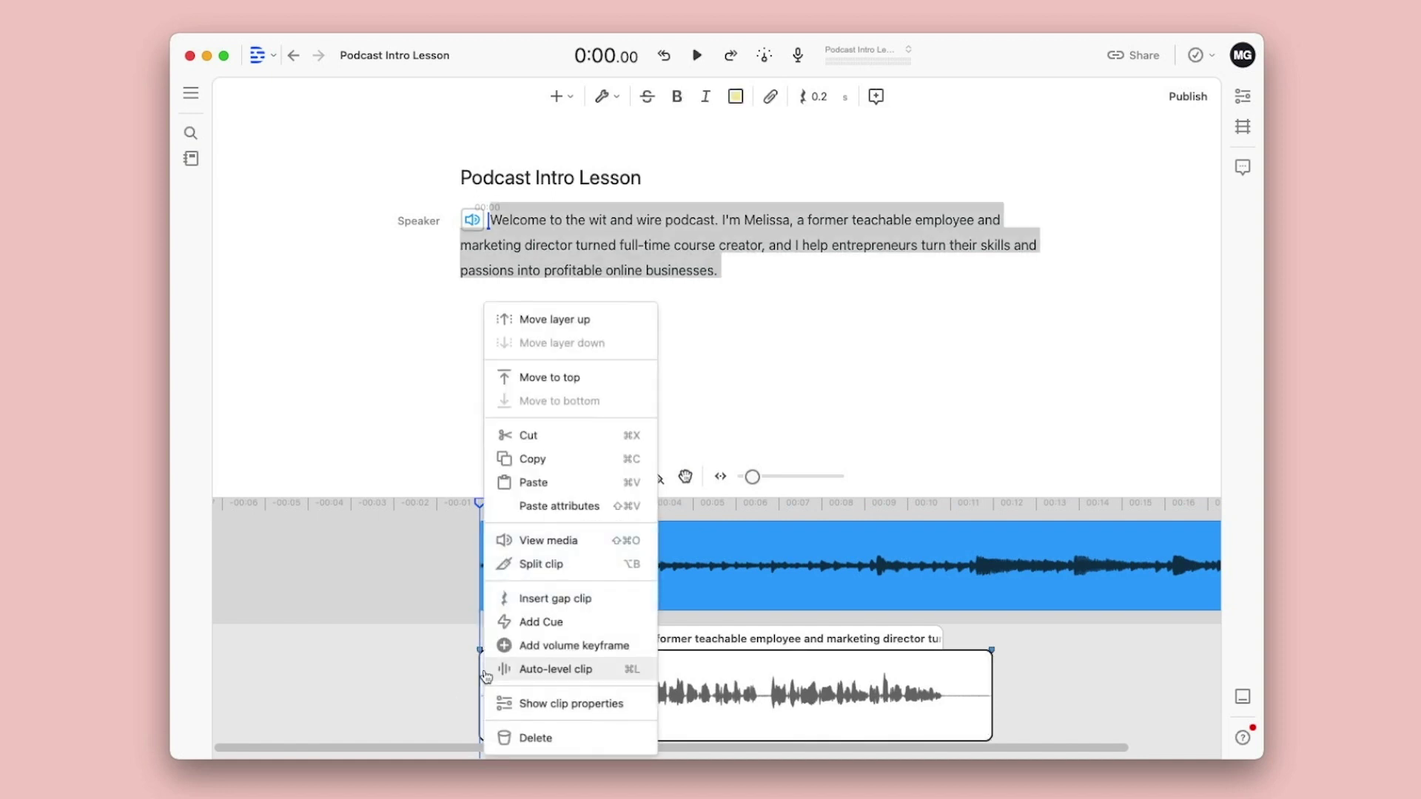
pyautogui.click(518, 599)
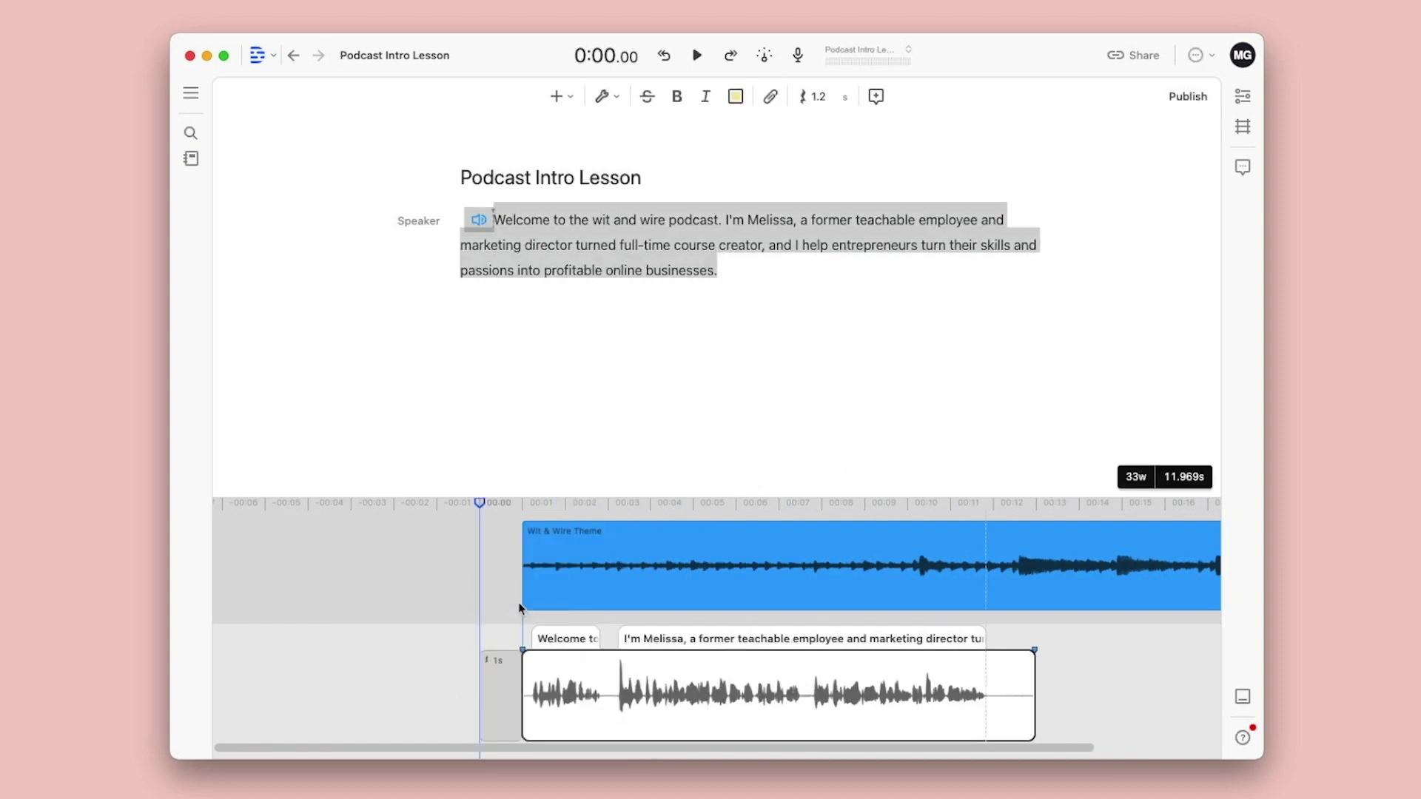
pyautogui.moveTo(509, 703); pyautogui.dragTo(526, 703)
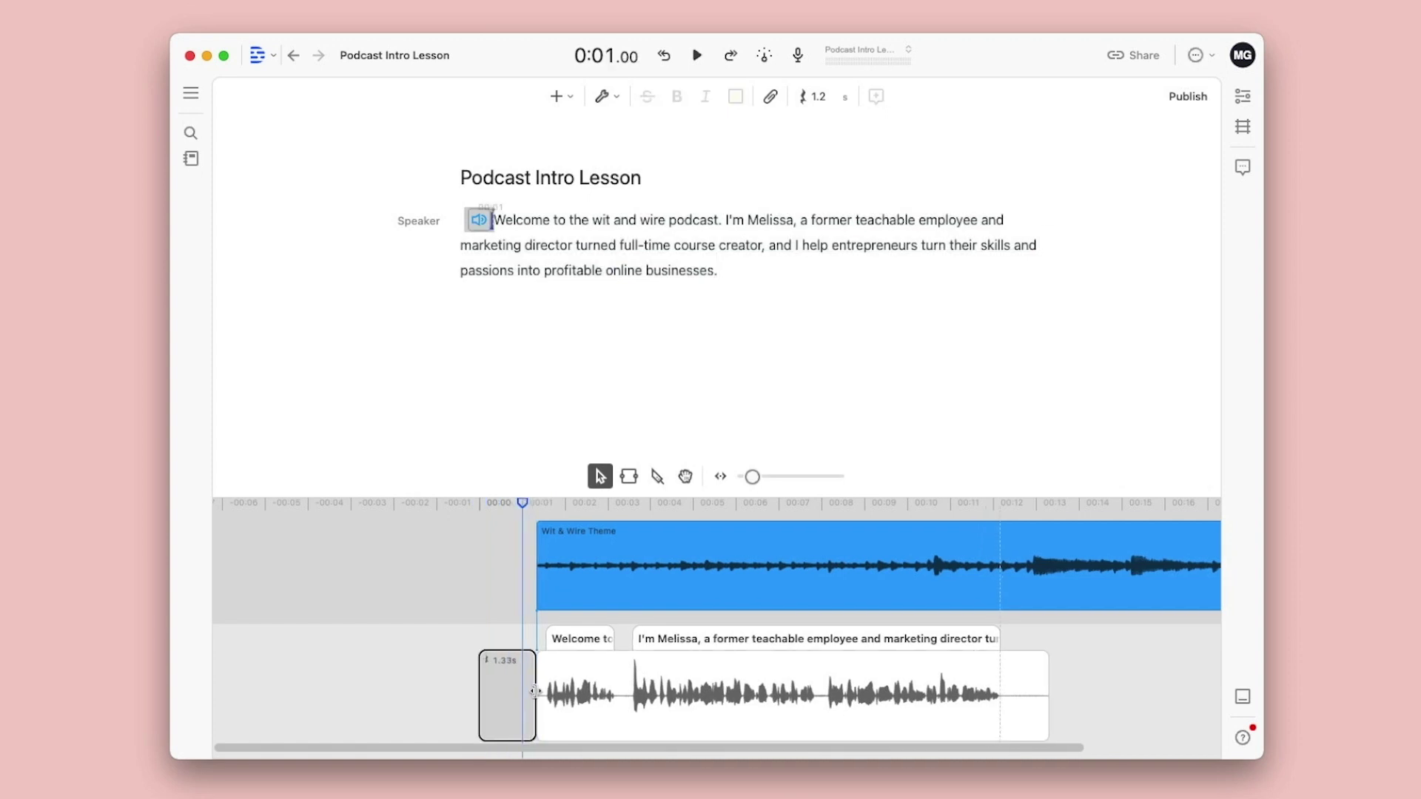
pyautogui.moveTo(616, 542)
pyautogui.mouseDown()
pyautogui.moveTo(545, 539)
pyautogui.moveTo(571, 541)
pyautogui.mouseUp()
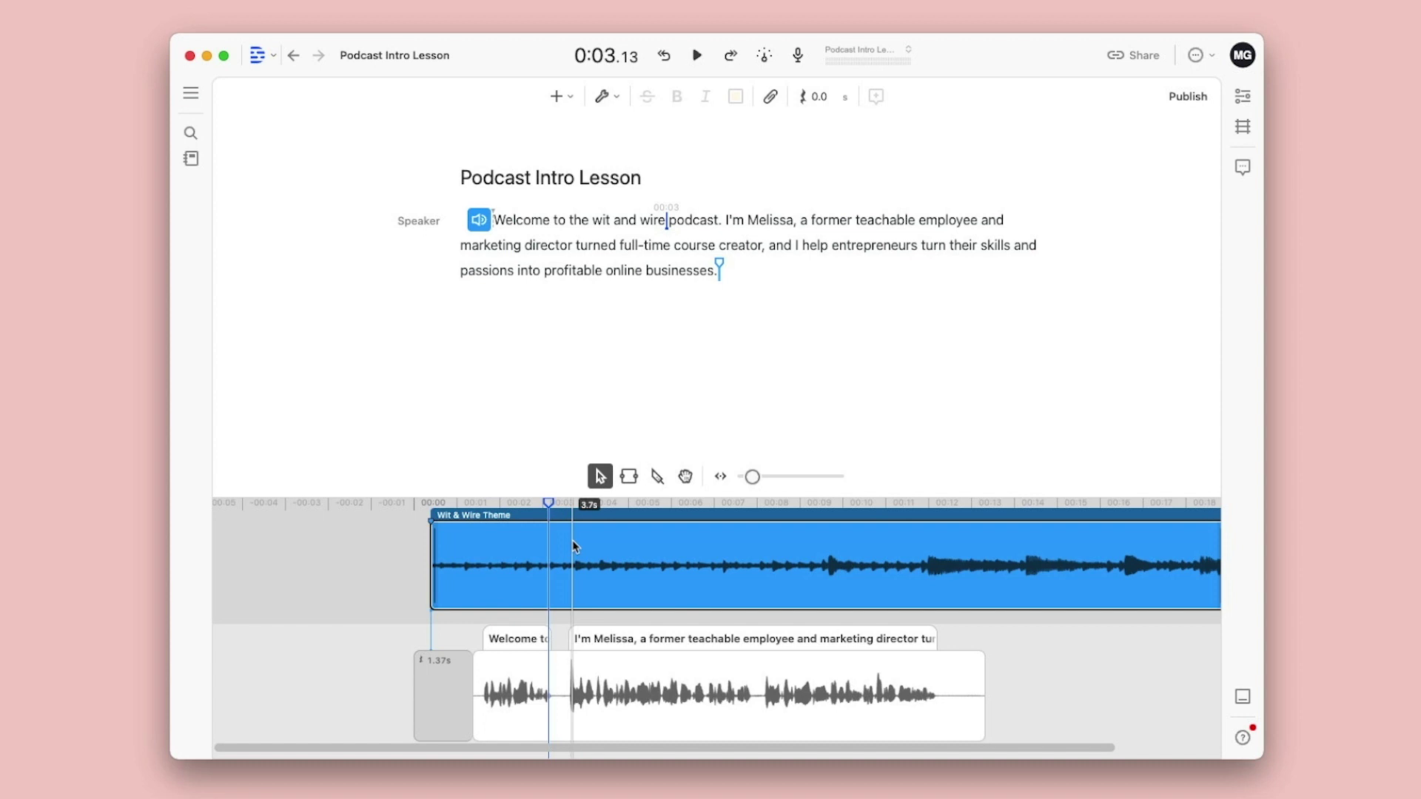
# Step: Play the intro from the gap to check the music-then-voice timing
pyautogui.click(429, 677)
pyautogui.press('space')
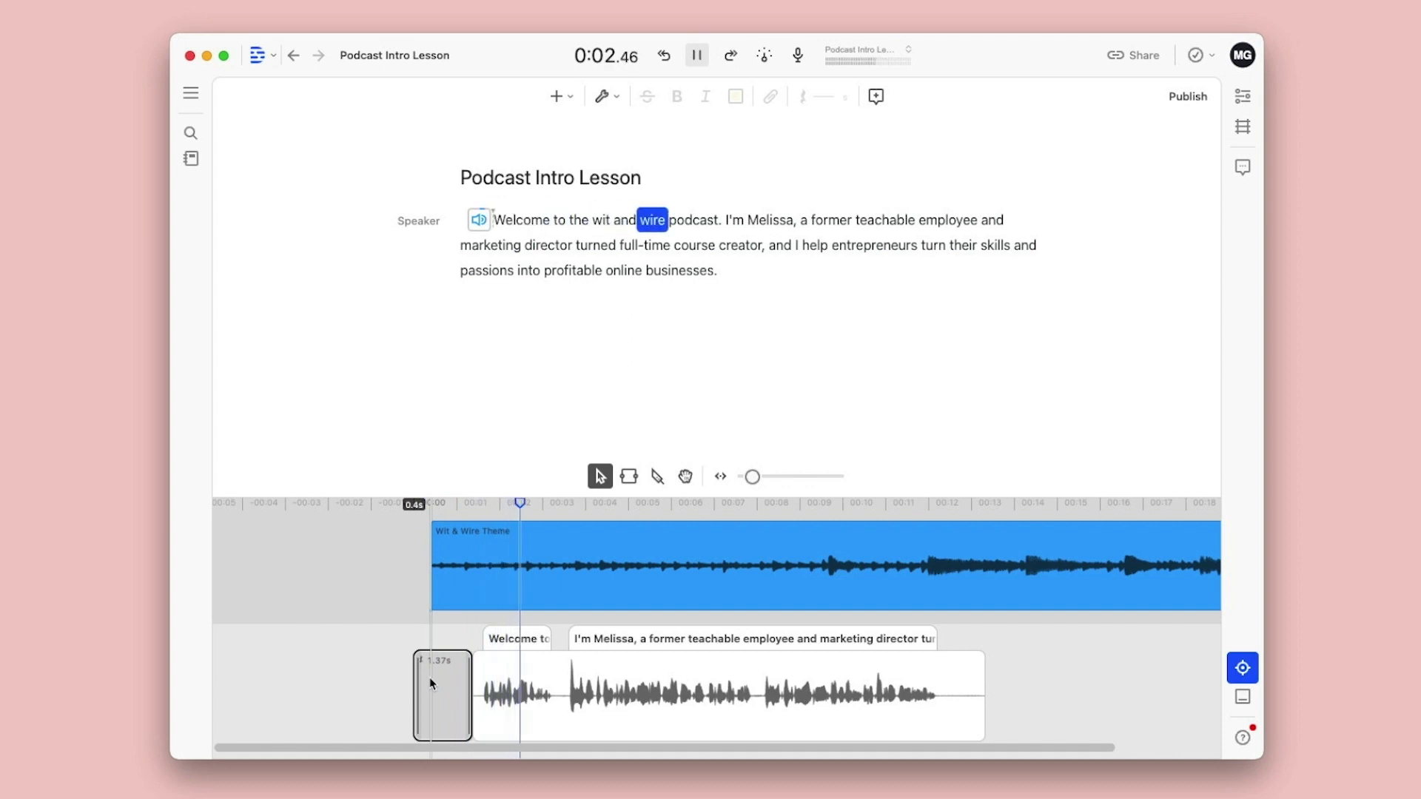
pyautogui.press('space')
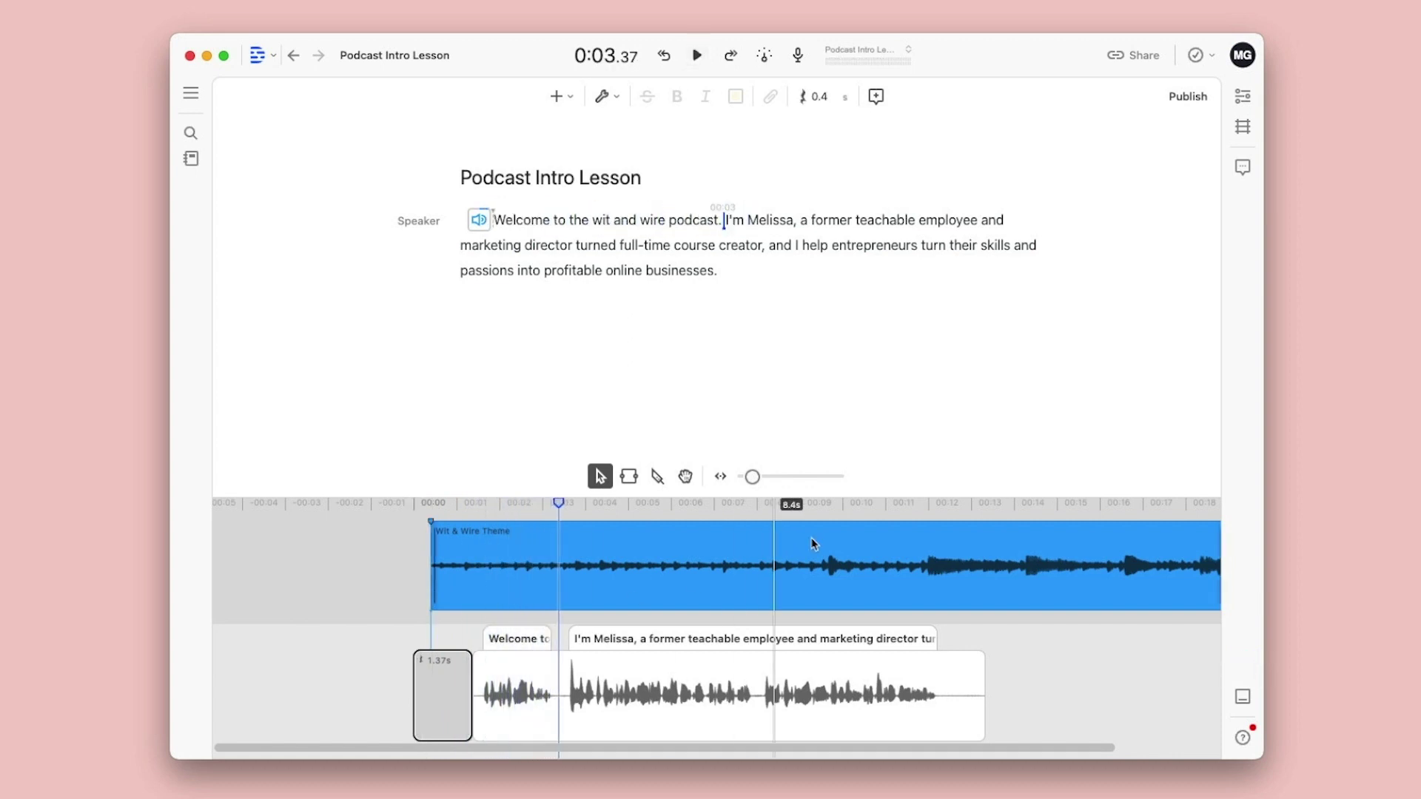
# Step: End the theme music near 0:15 with a 4.39-second fade-out and play back the ending
pyautogui.hscroll(10, 1004, 538)
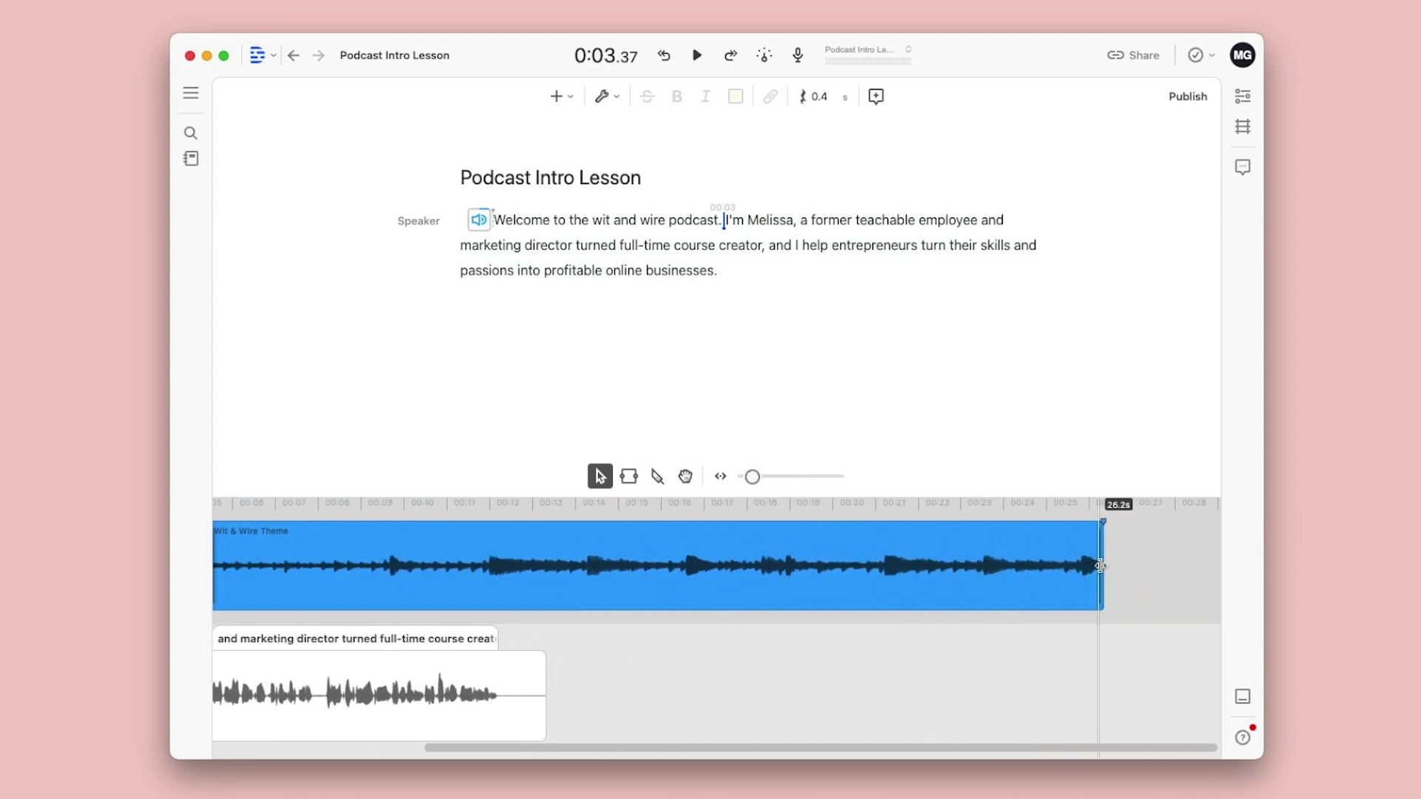
pyautogui.moveTo(1101, 567); pyautogui.dragTo(449, 527)
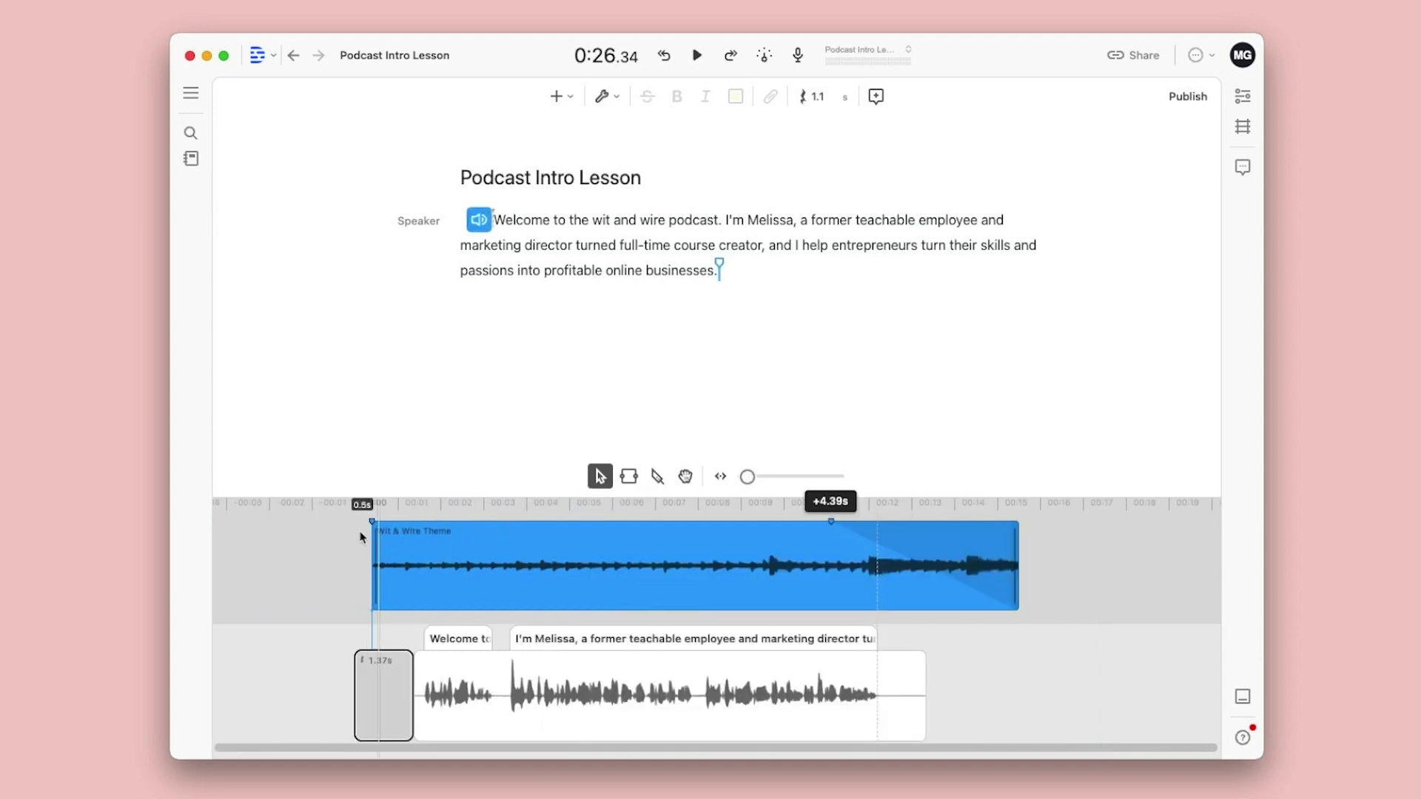
pyautogui.click(756, 562)
pyautogui.click(826, 560)
pyautogui.press('space')
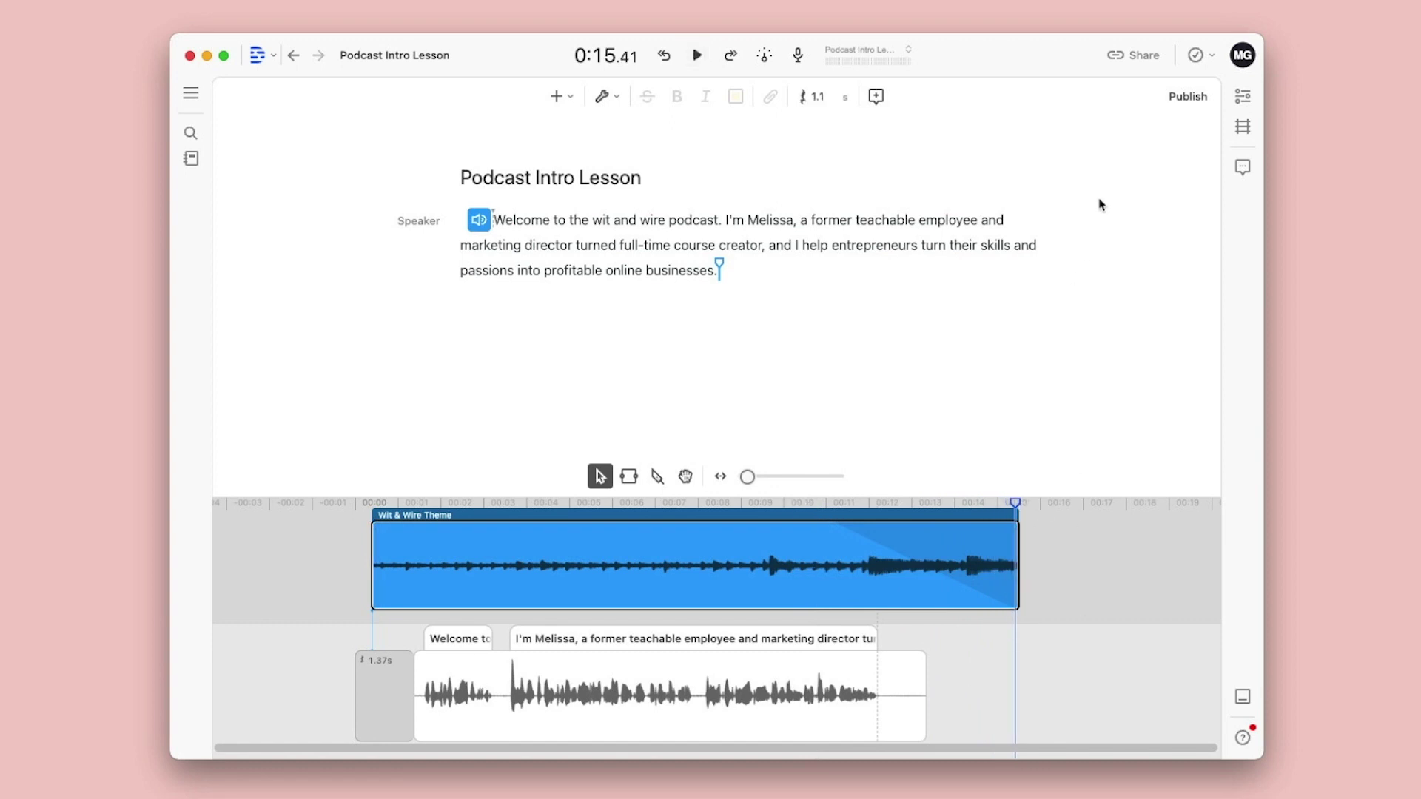
pyautogui.click(1128, 60)
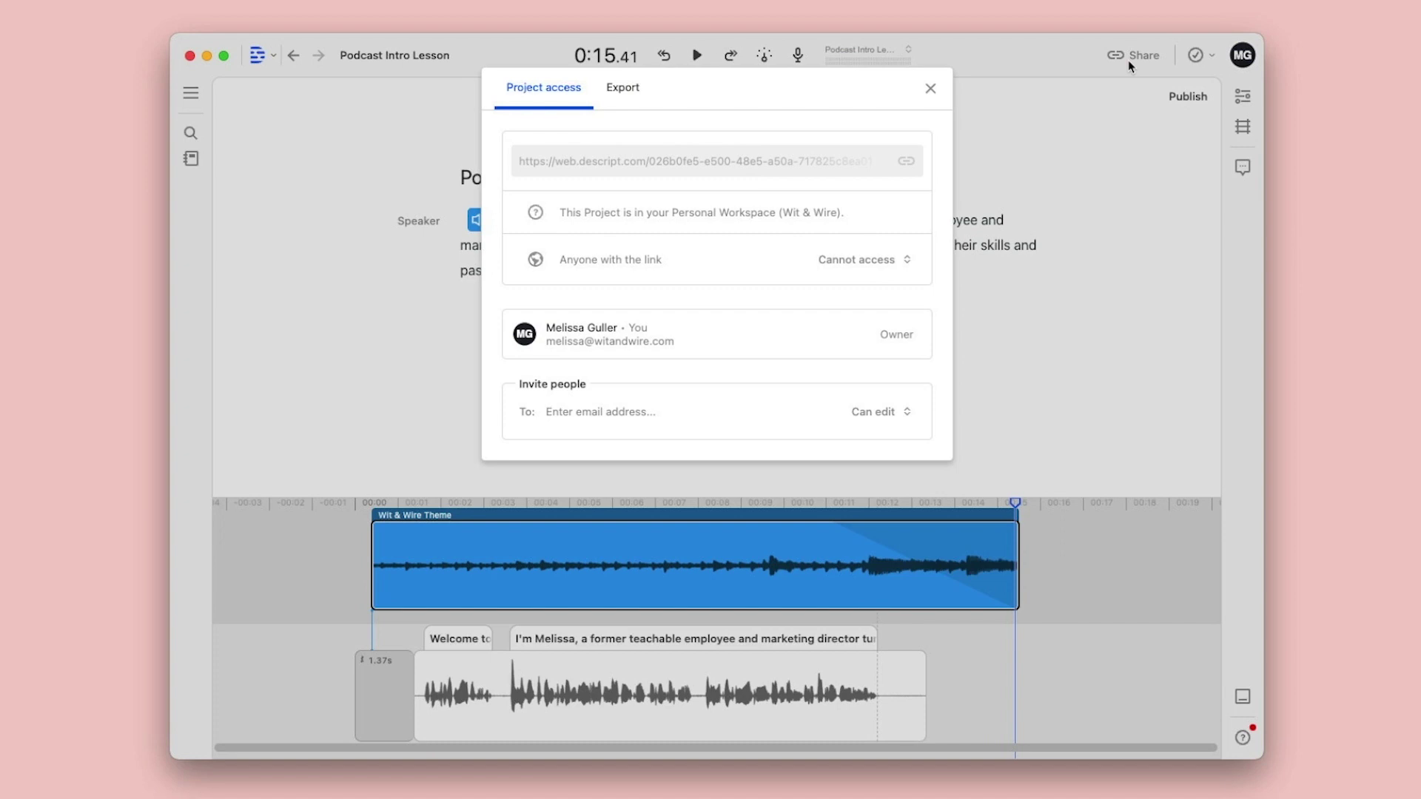
# Step: Pick Lossless WAV audio (.wav) for the audio export, close the dialog, and select the entire transcript
pyautogui.click(637, 98)
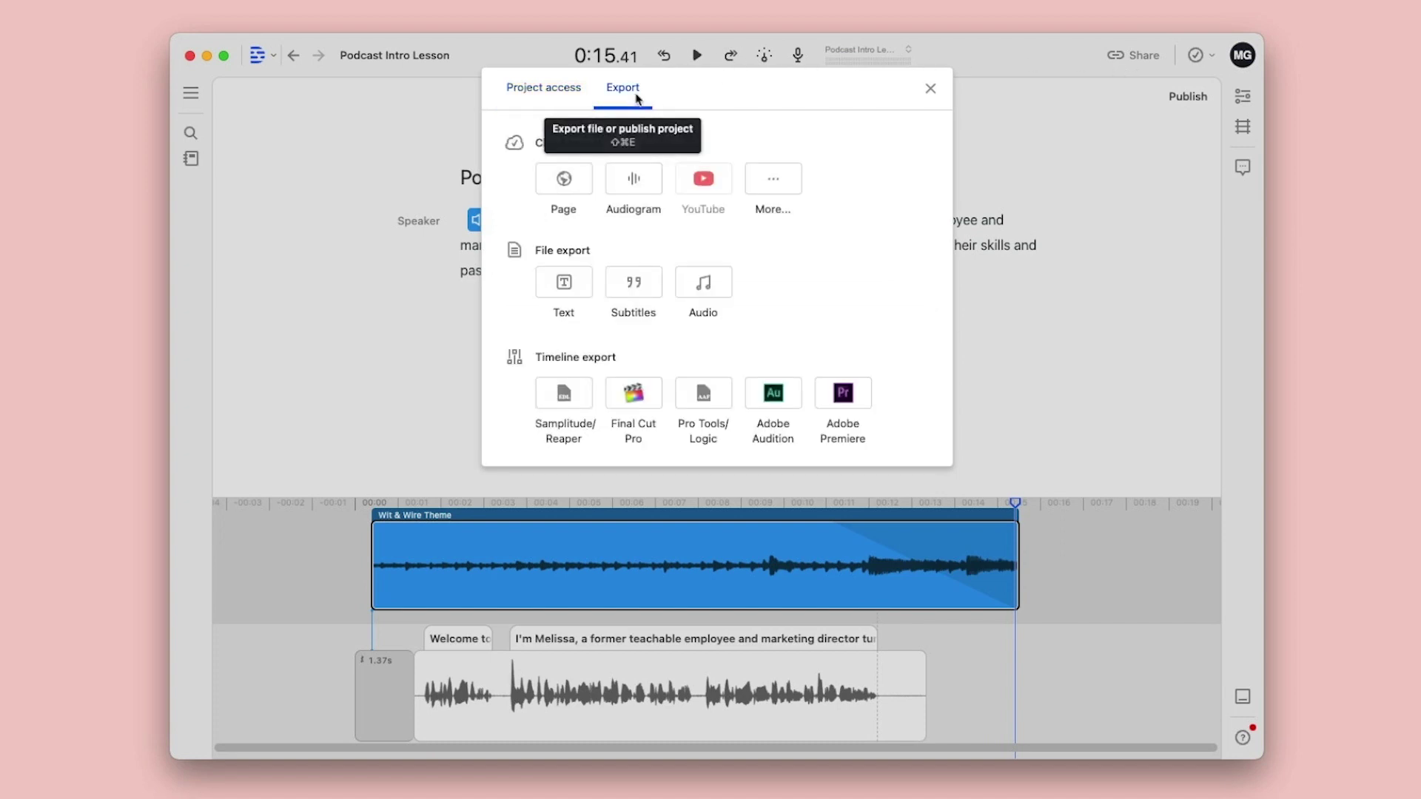
pyautogui.click(679, 284)
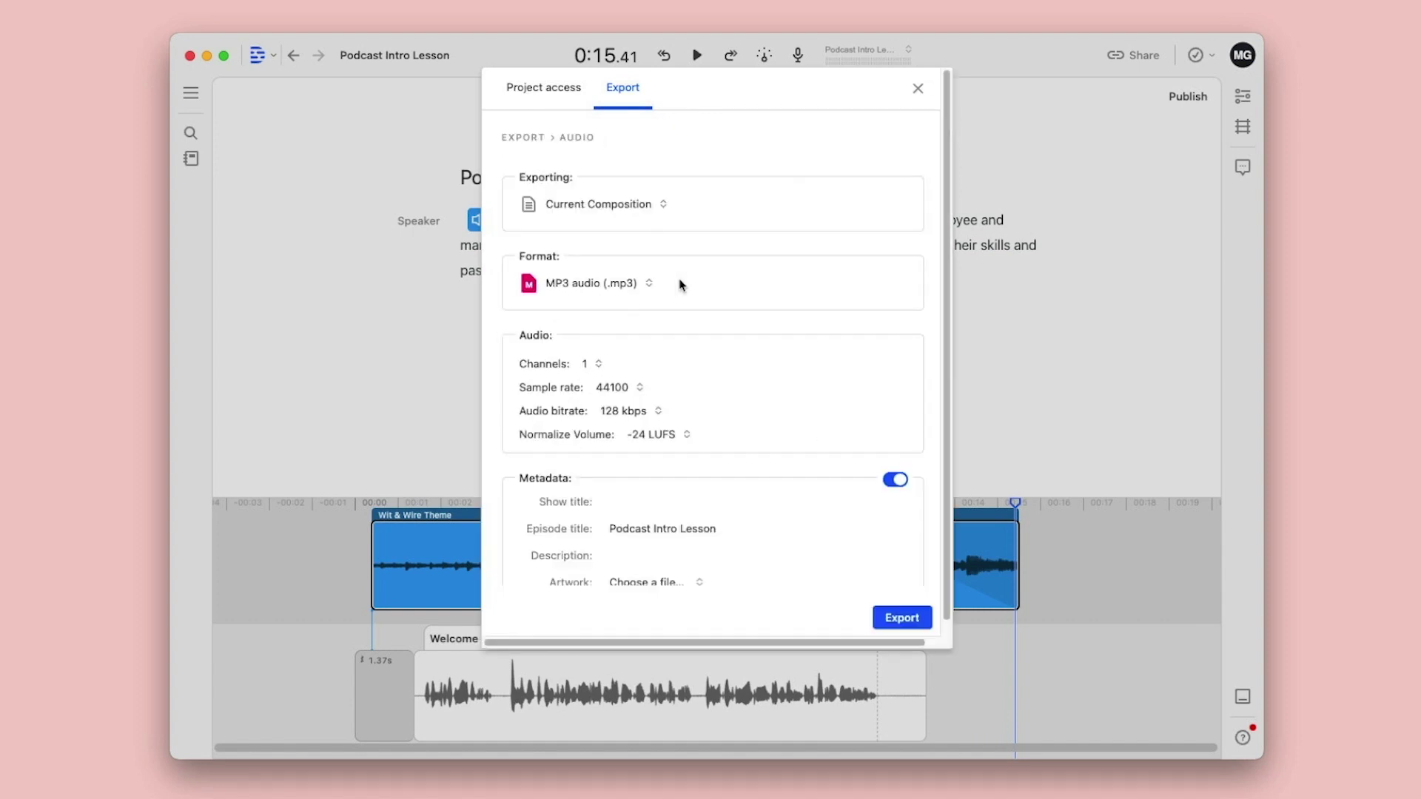
pyautogui.click(616, 286)
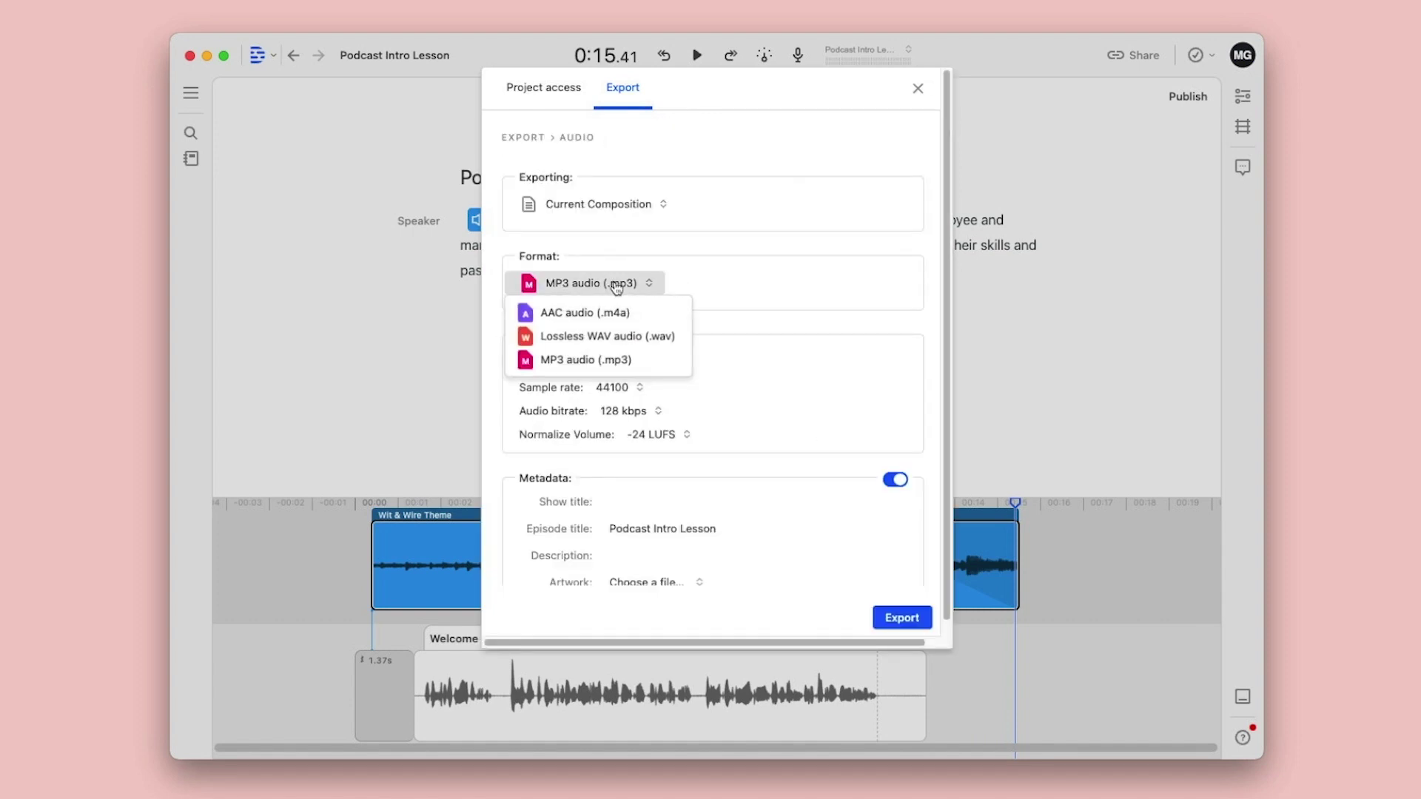
pyautogui.click(605, 336)
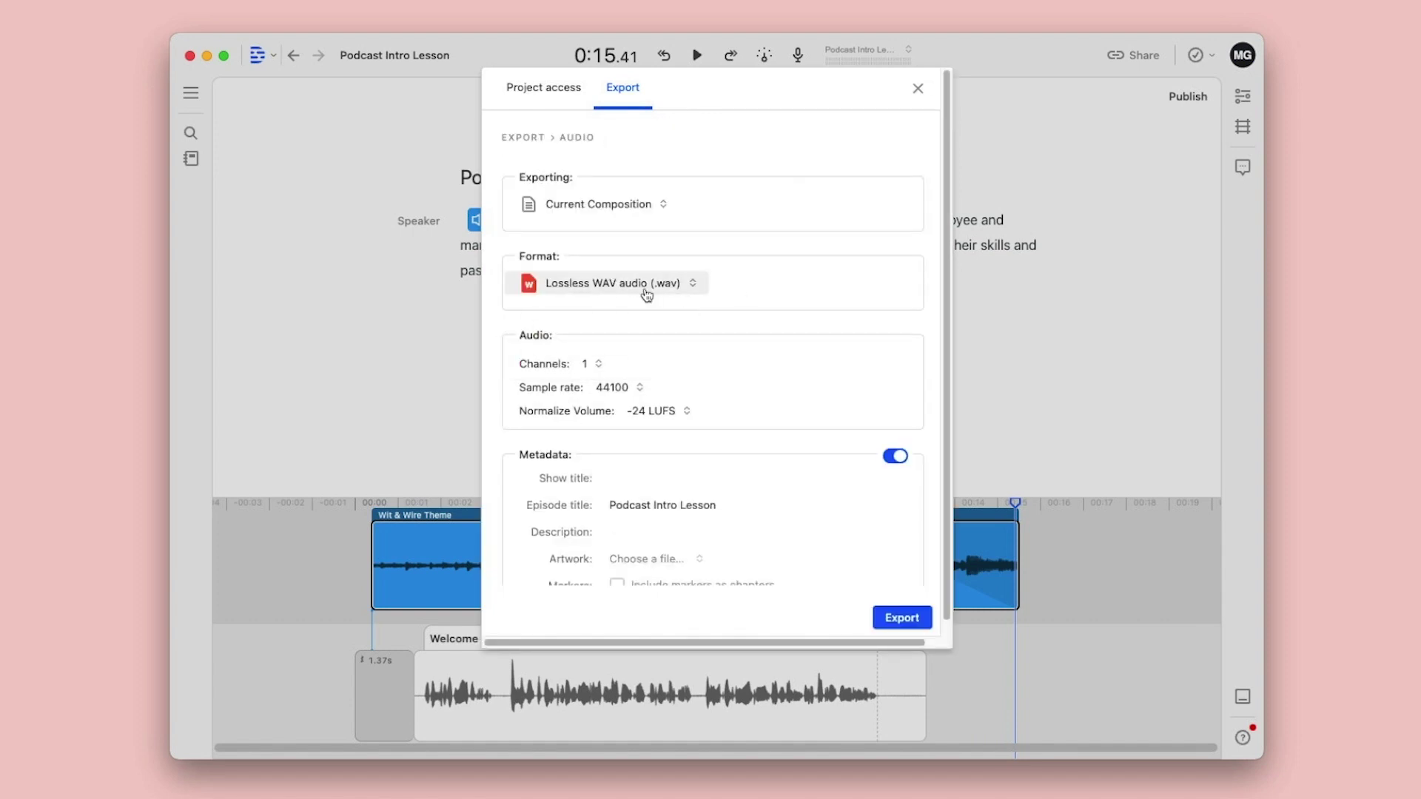
pyautogui.click(919, 89)
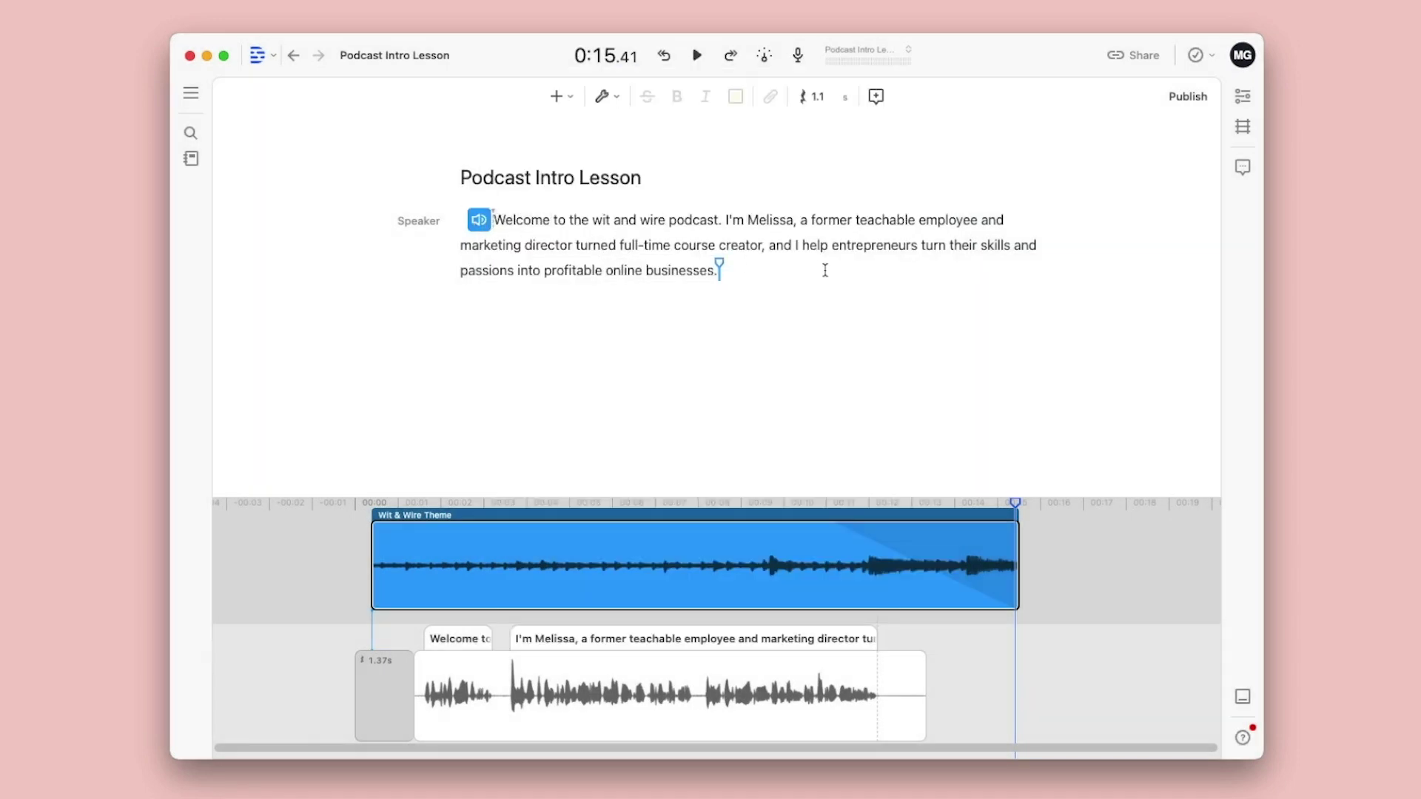
pyautogui.press('super+a')
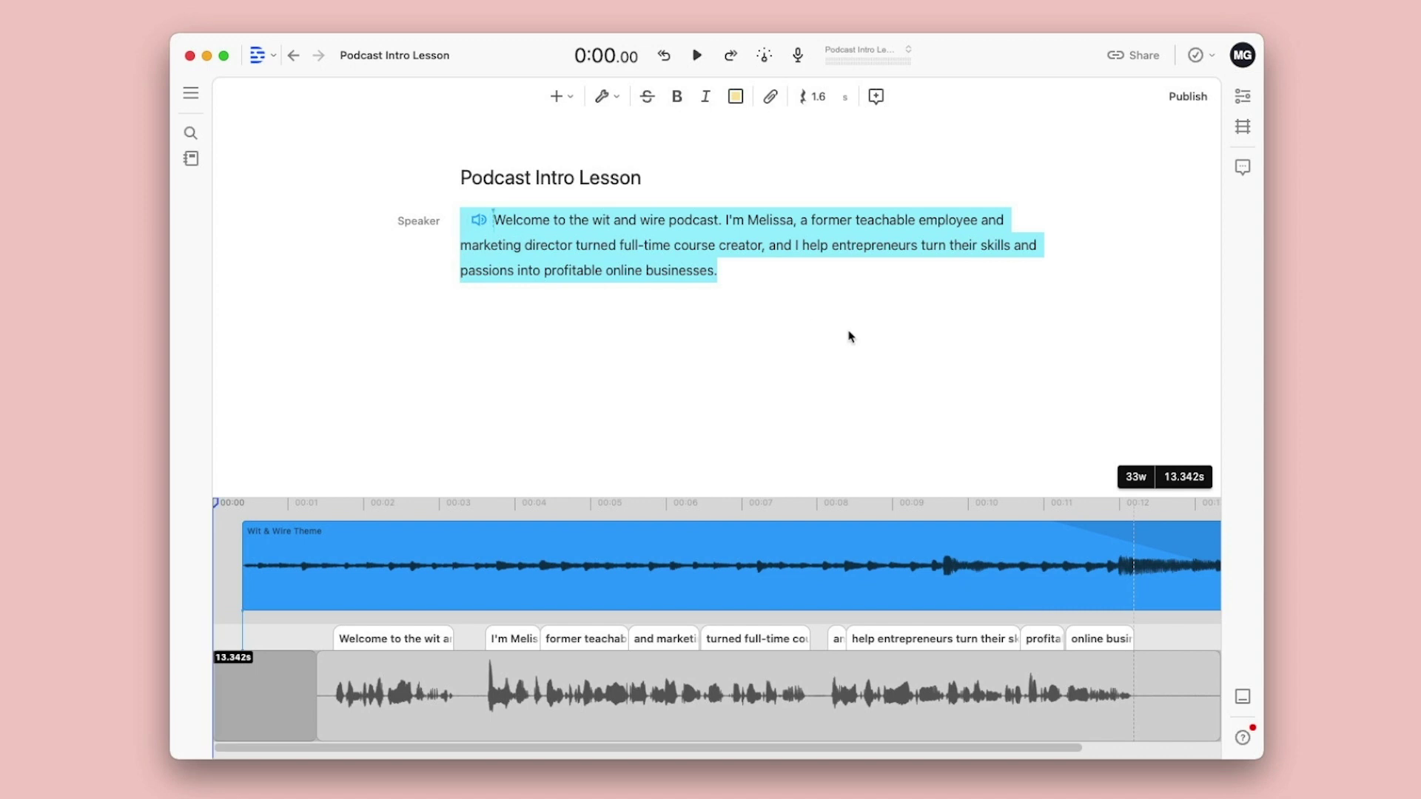